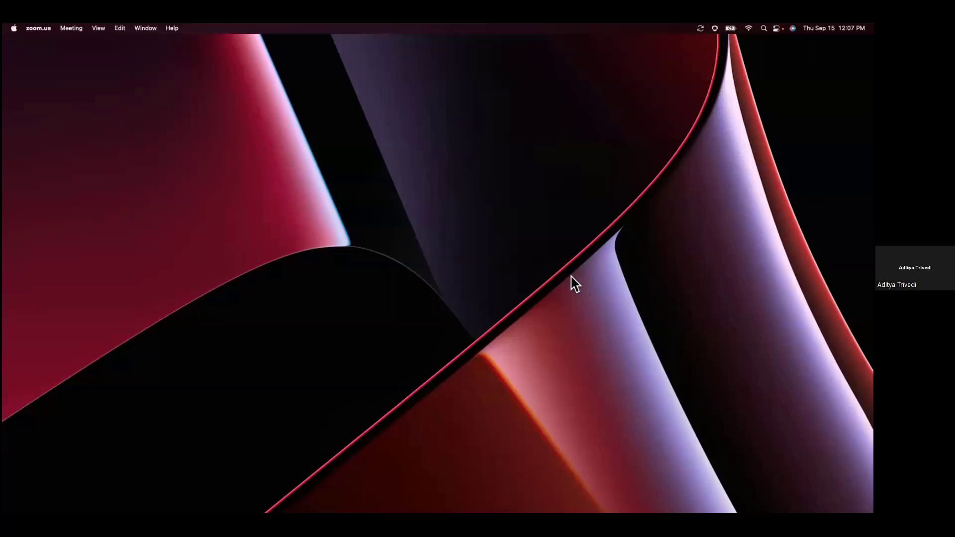
Switch to Oracle Integration in the browser, open the Agents page under Integrations and check the connectivity agent download option
key(ctrl+Right)
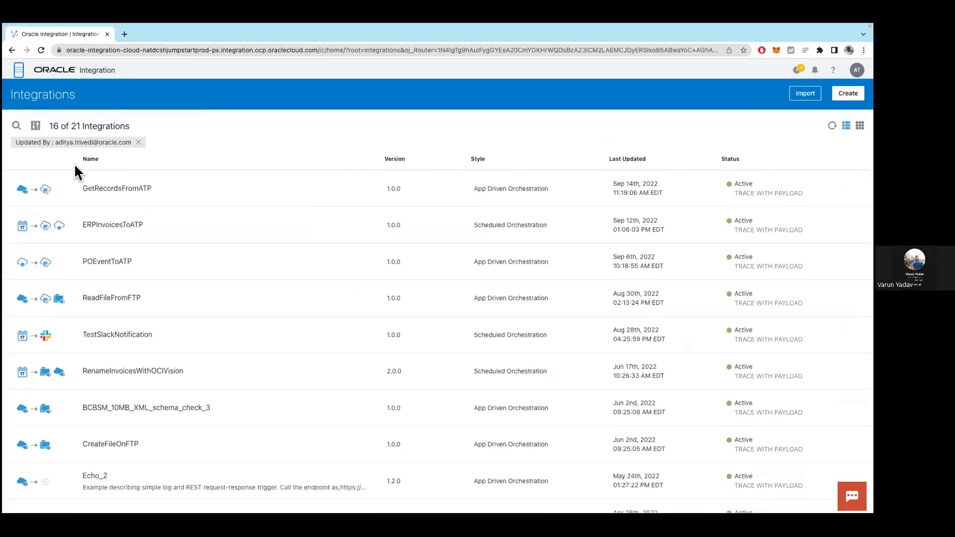
click(19, 70)
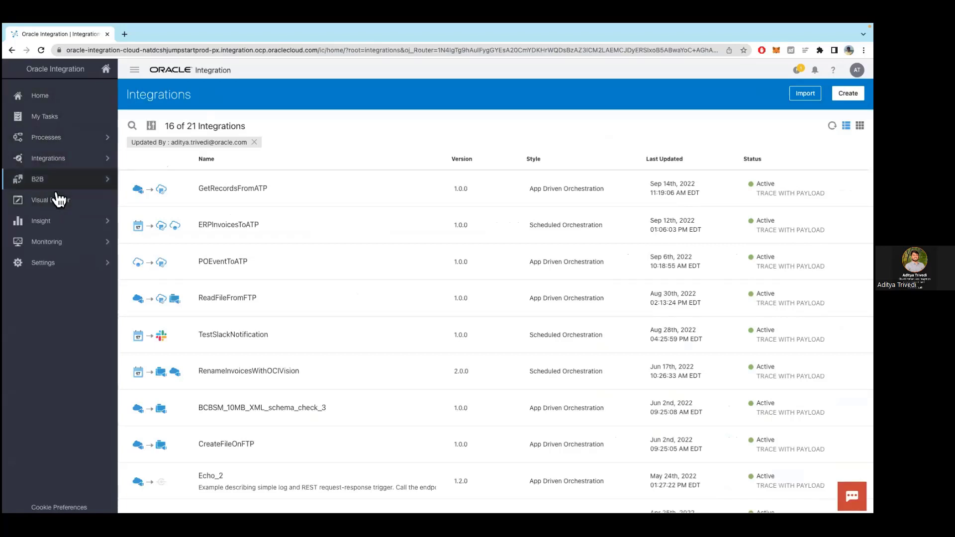
click(59, 164)
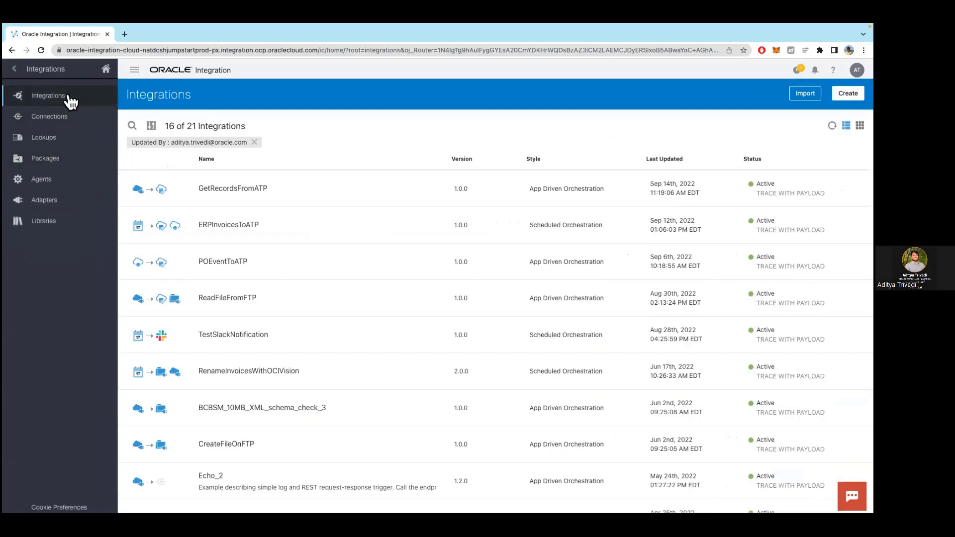
click(43, 184)
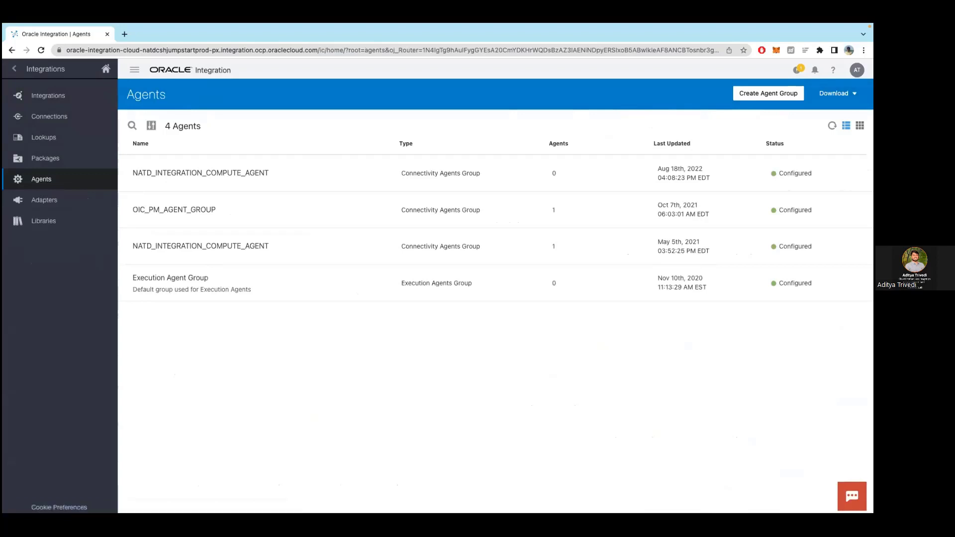
click(837, 94)
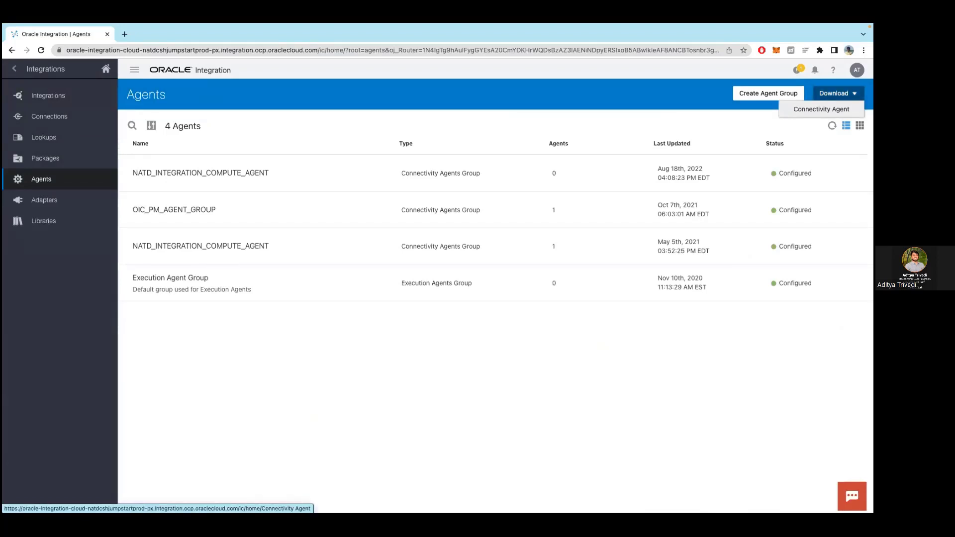
click(548, 117)
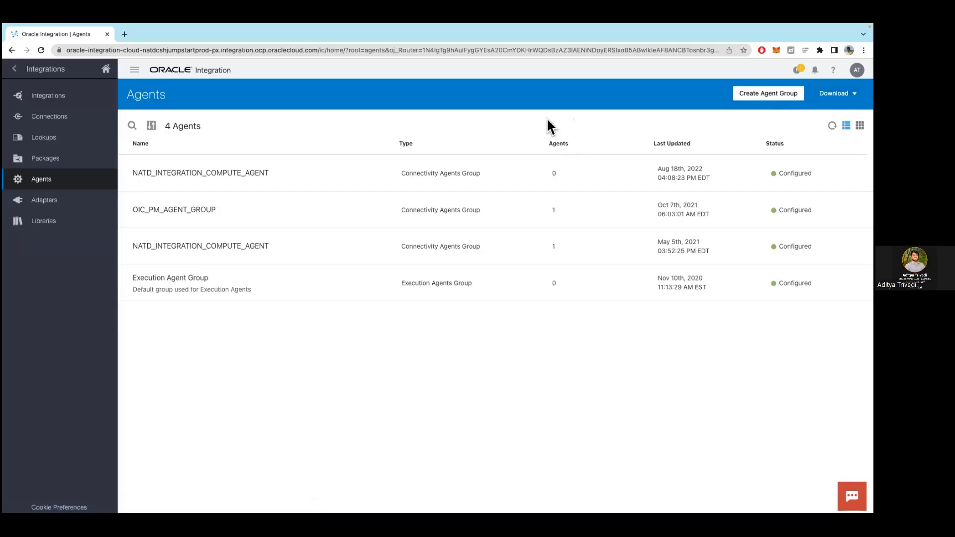
On the Connections page, search the adapters offered for a new connection for ATP, and leave without creating one
click(65, 120)
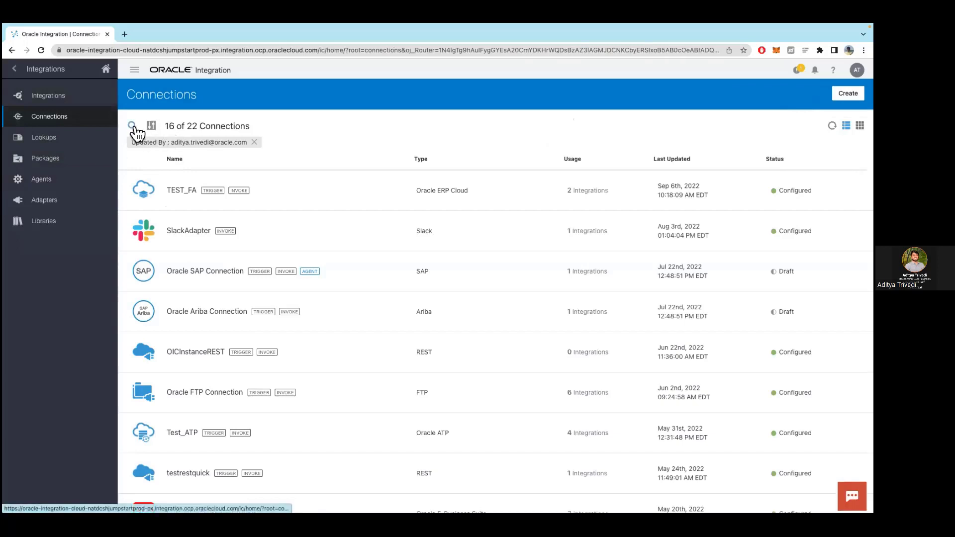
click(848, 93)
click(317, 156)
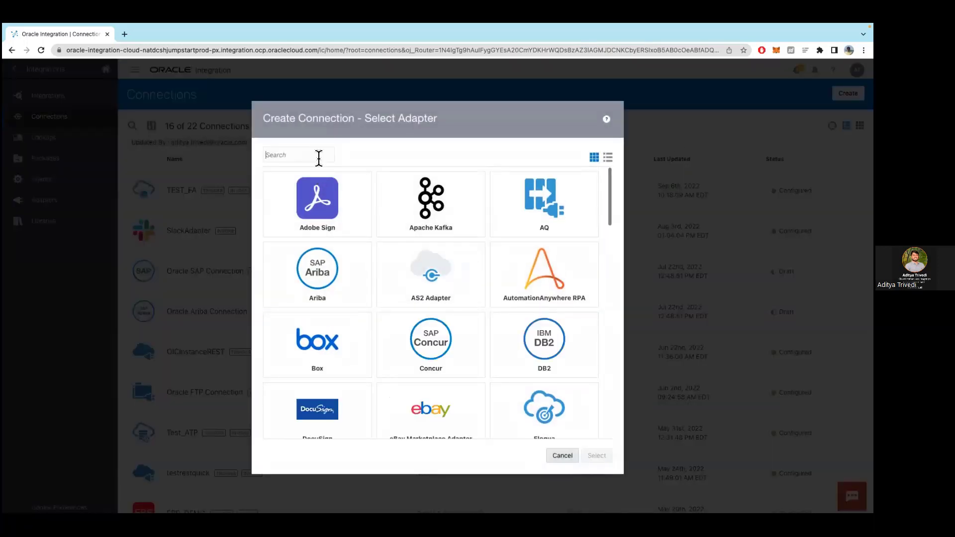
text(ATP)
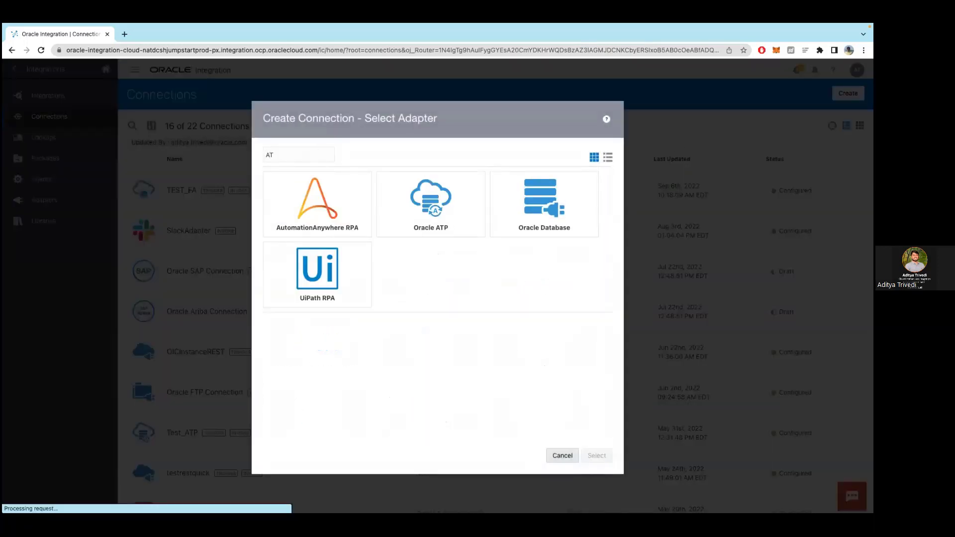
click(561, 456)
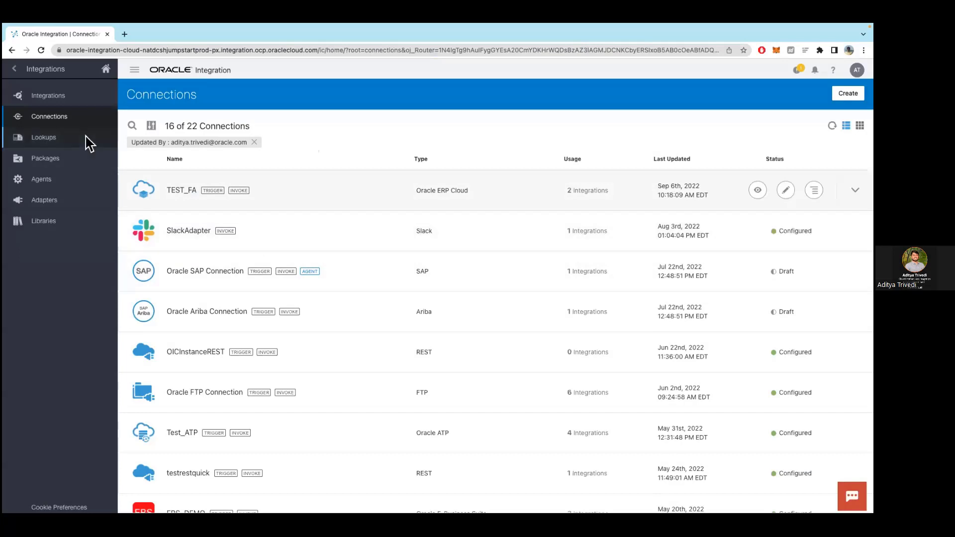
Return to the Integrations list and review the integration styles offered for a new integration without creating one
click(69, 97)
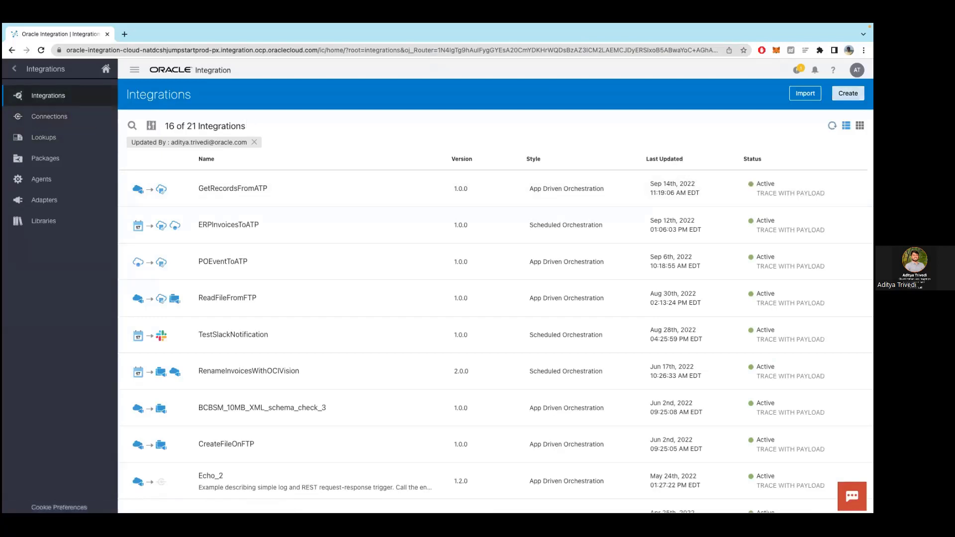
click(848, 94)
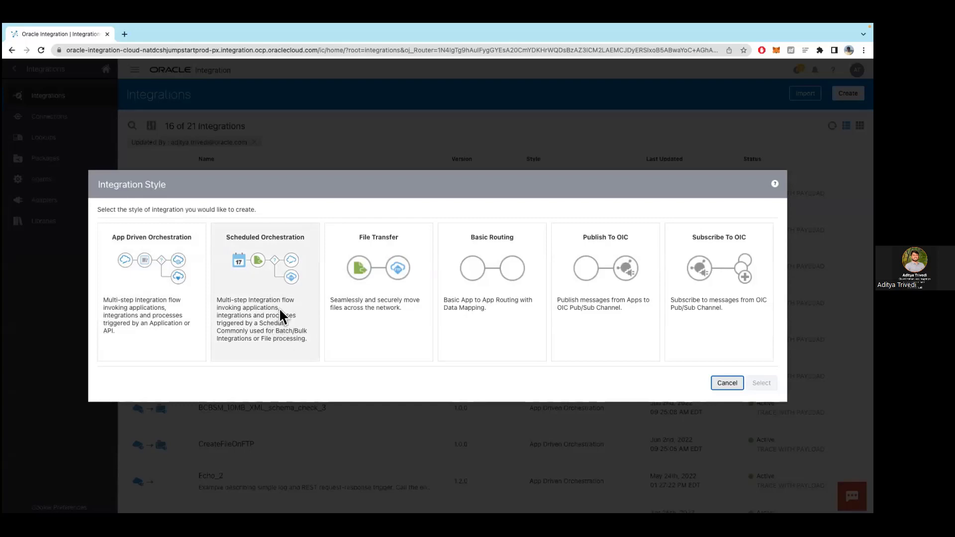
click(725, 383)
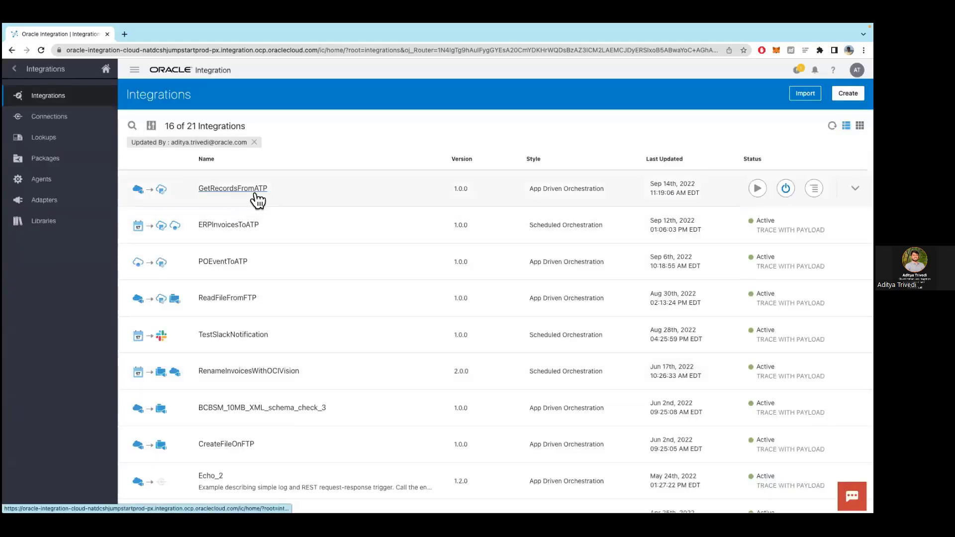
Open the metadata URL of the GetRecordsFromATP integration in a new browser tab
click(757, 188)
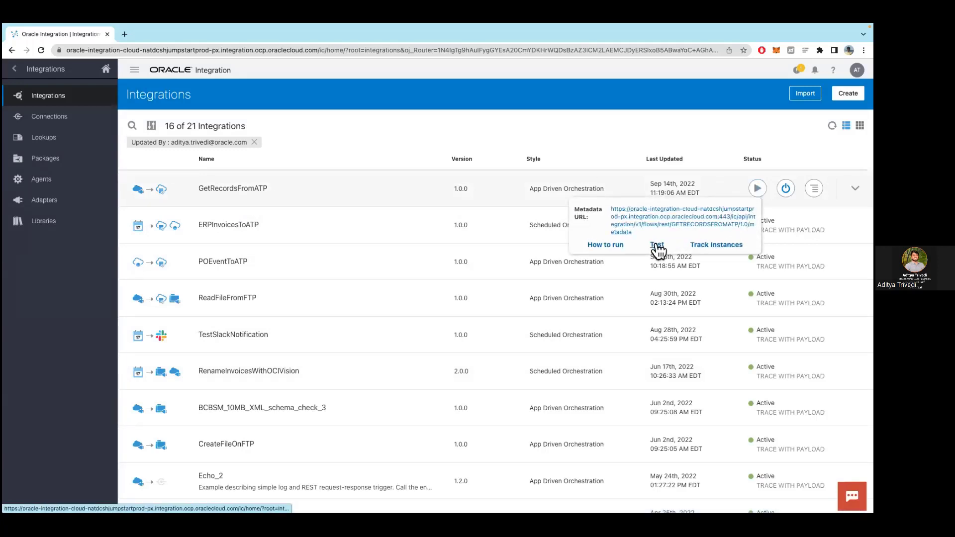
right_click(657, 209)
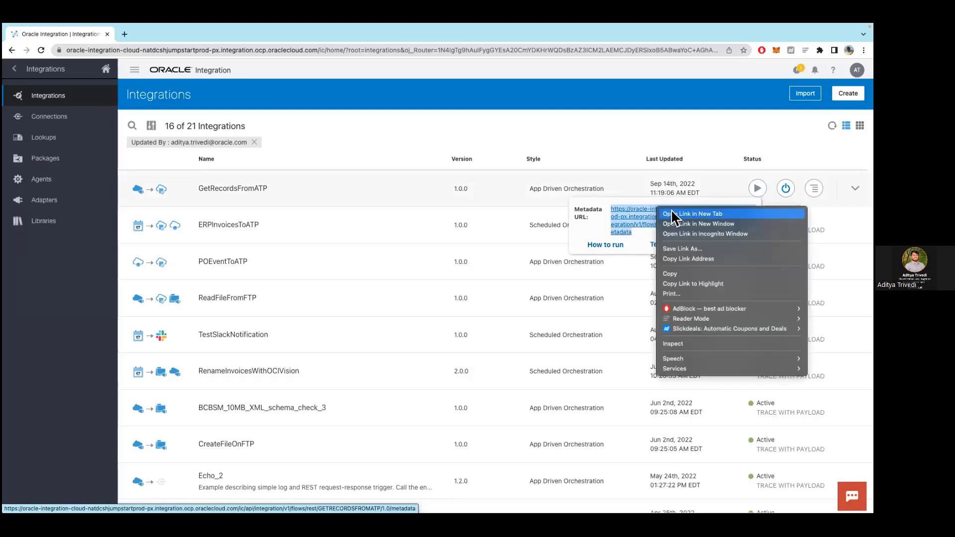
click(673, 213)
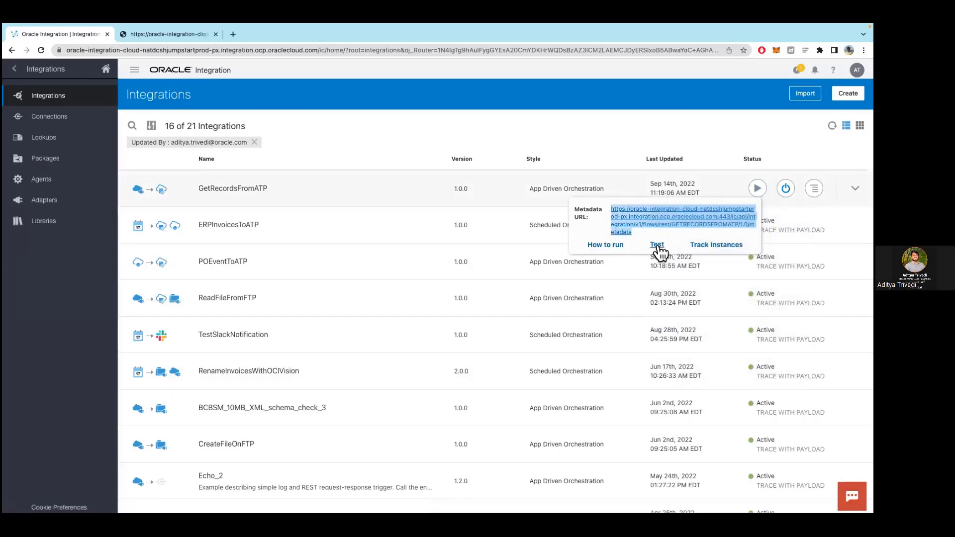
Test the GetRecordsFromATP integration with offset 0 and limit 10 and look through the response body
click(658, 245)
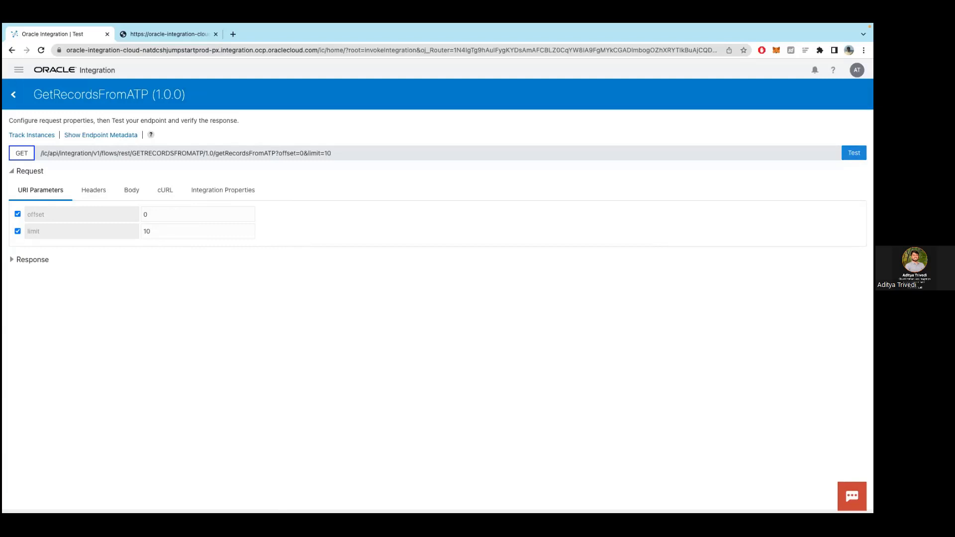
click(854, 152)
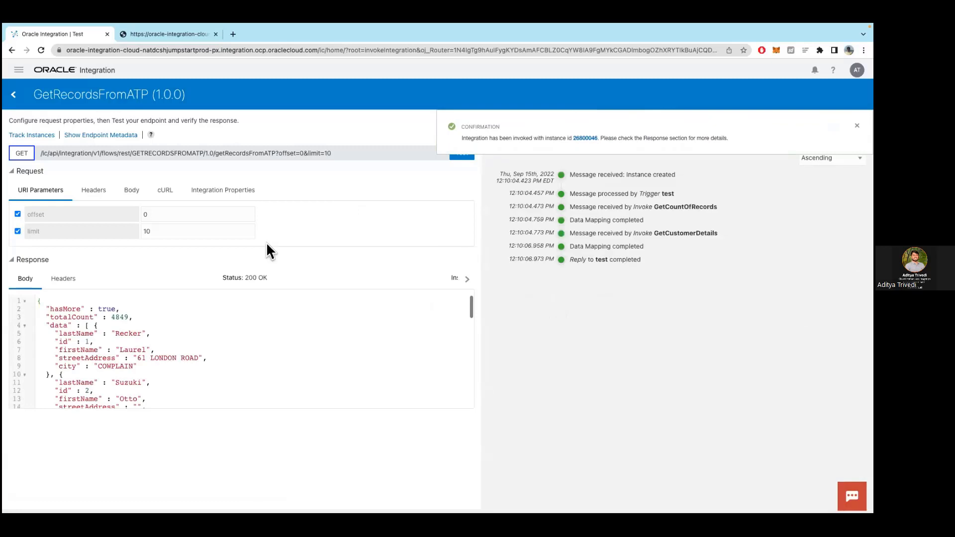
scroll(196, 341, down, 3)
scroll(196, 342, down, 6)
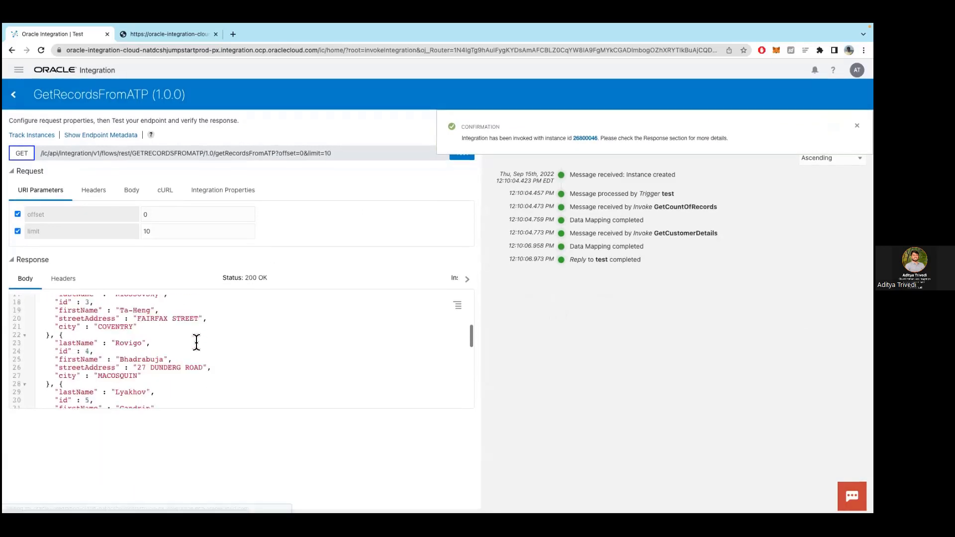
scroll(197, 343, up, 7)
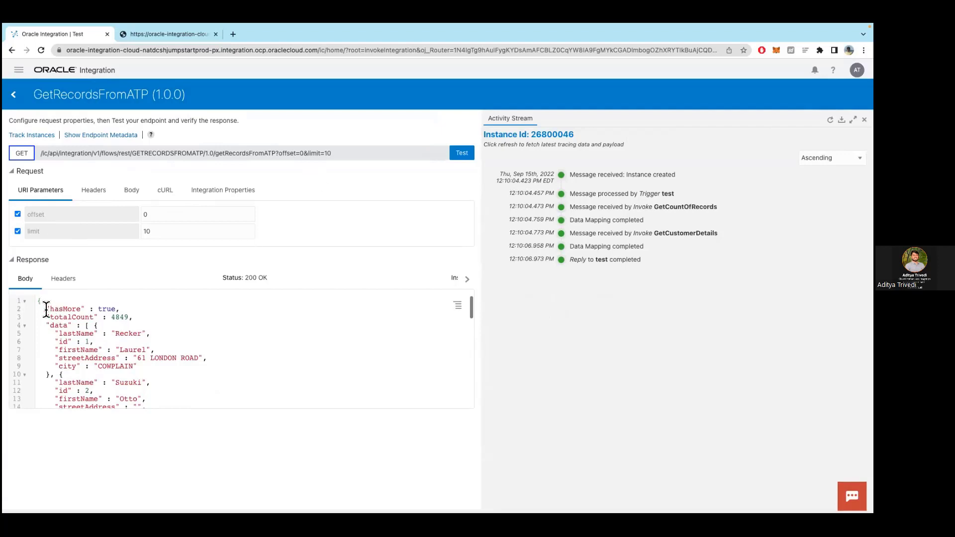
Highlight the hasMore and totalCount fields in the response and the offset and limit parameters in the request URL
drag(45, 309, 141, 317)
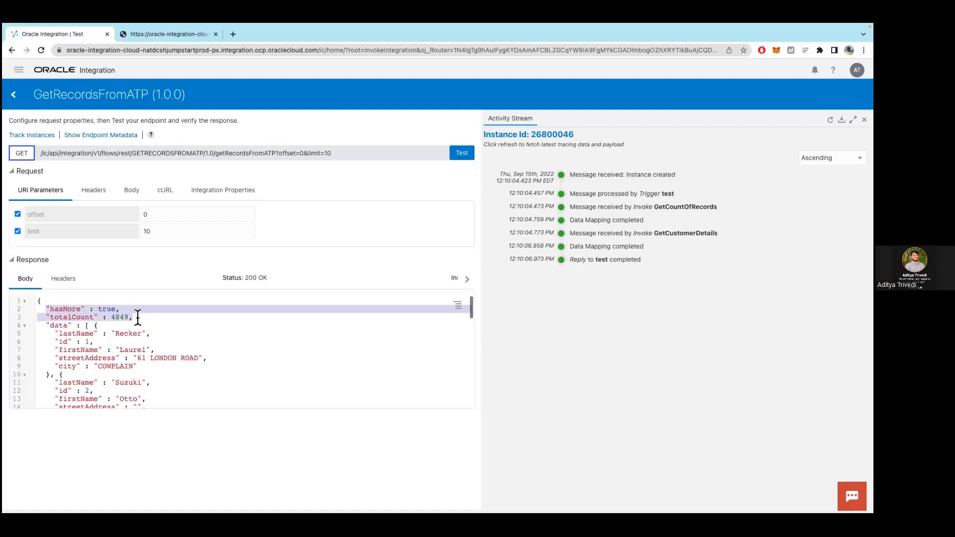
double_click(66, 309)
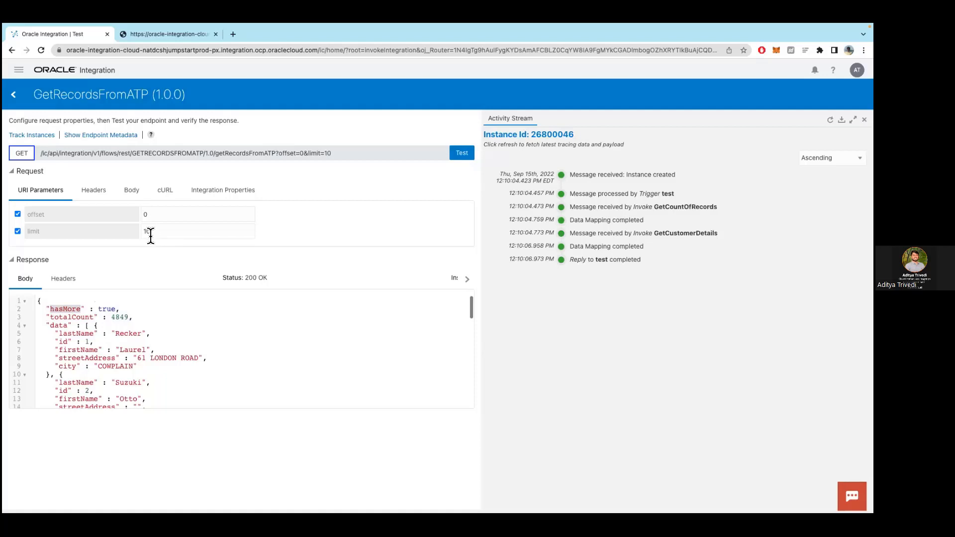
double_click(104, 309)
drag(334, 154, 278, 153)
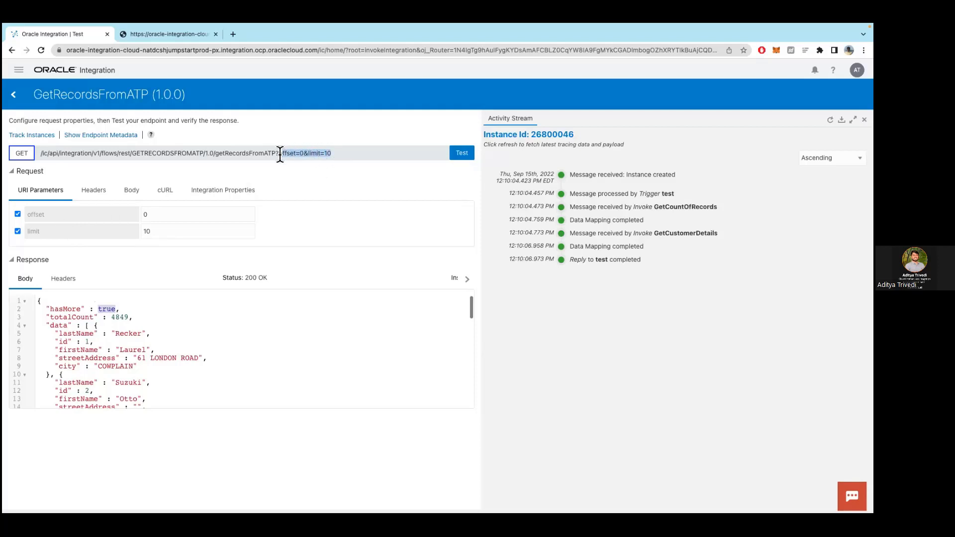
Set the offset URI parameter to 9 and look through the customer records in the existing response body
double_click(166, 213)
text(10)
drag(164, 213, 135, 214)
text(9)
scroll(222, 318, down, 5)
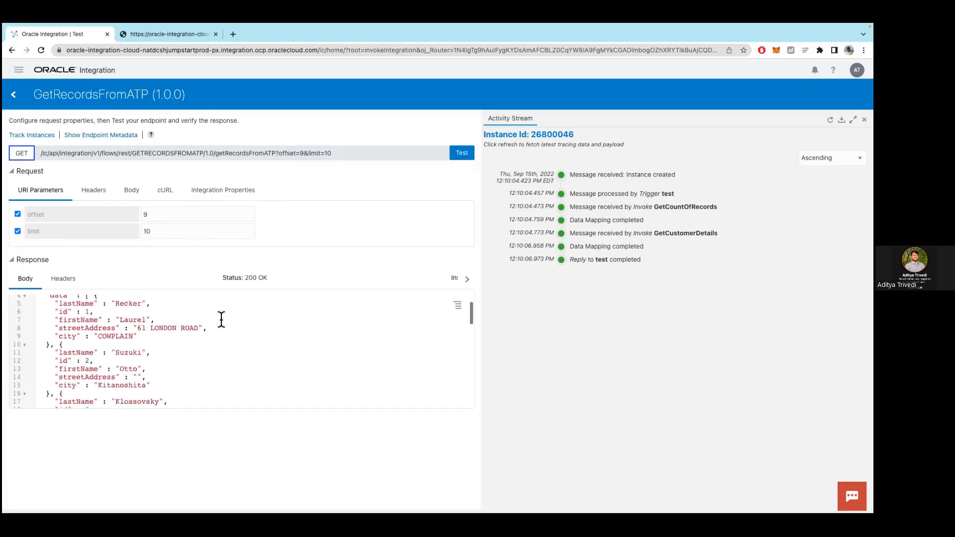
scroll(222, 319, down, 7)
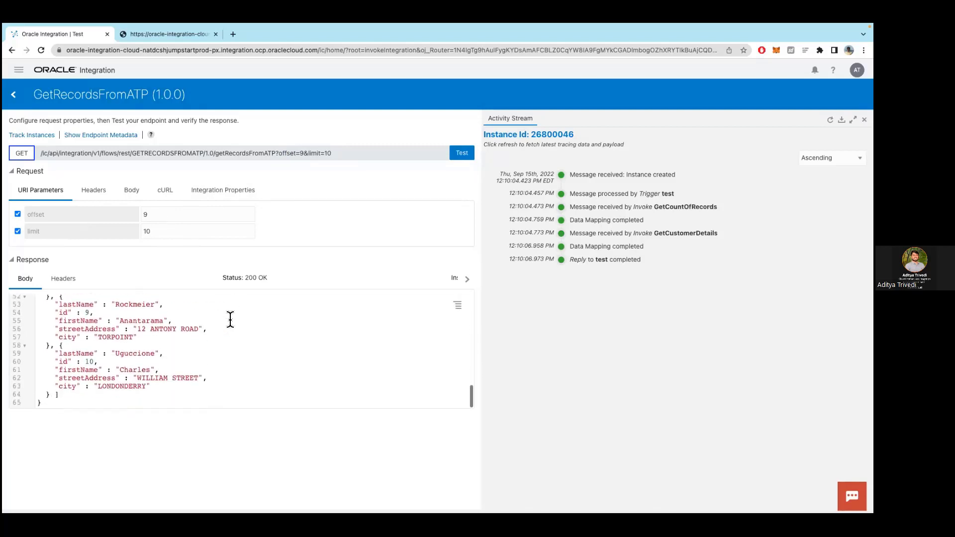
scroll(230, 320, up, 12)
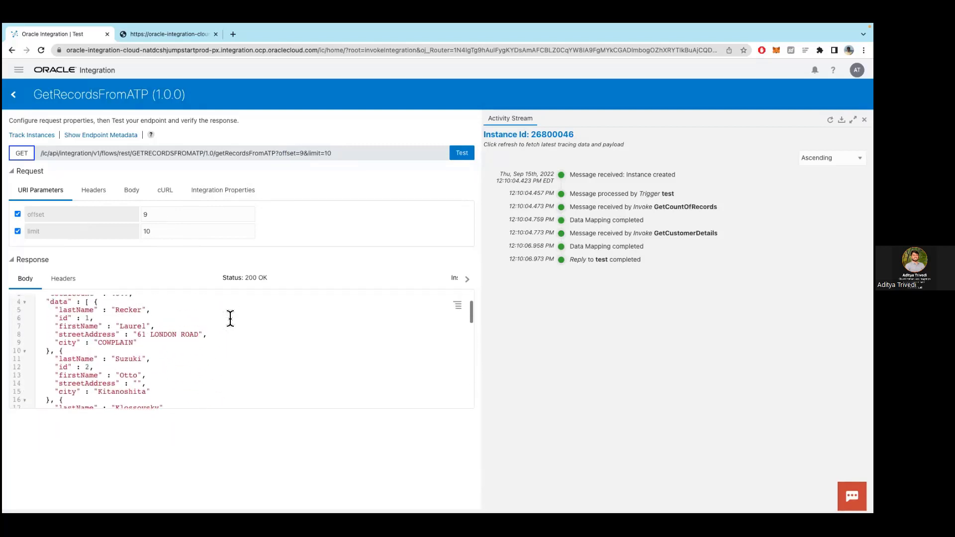
Open the GetRecordsFromATP orchestration flow from the integrations list and select its GetCountOfRecords action
click(13, 95)
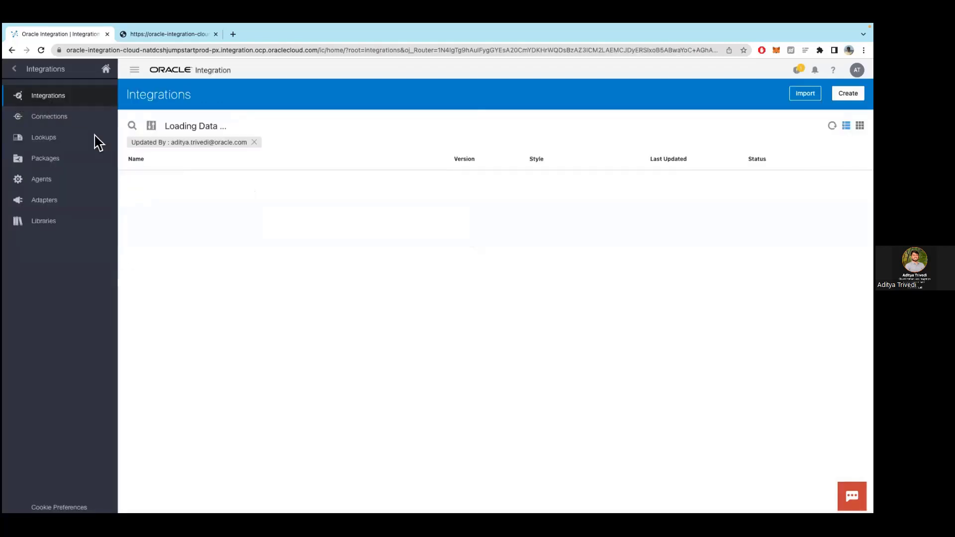
click(218, 190)
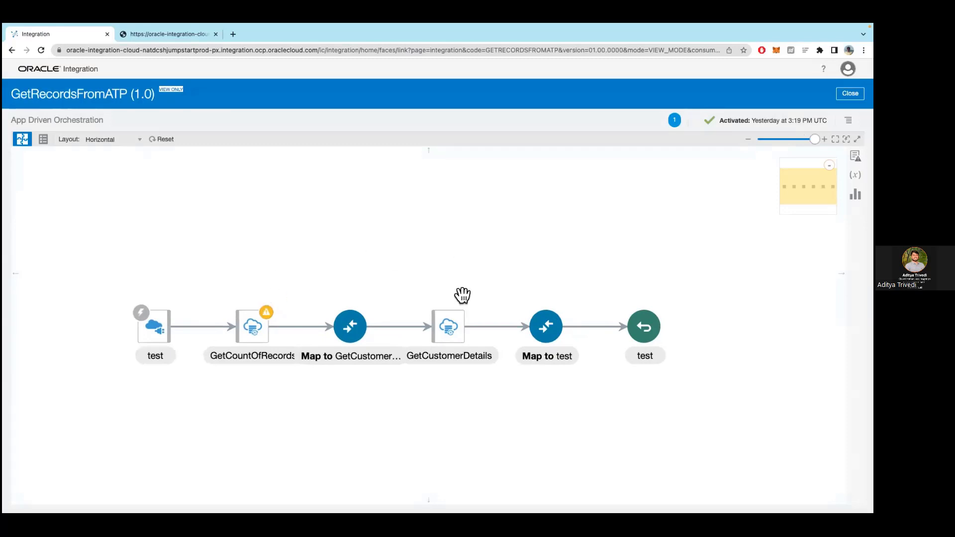
click(256, 338)
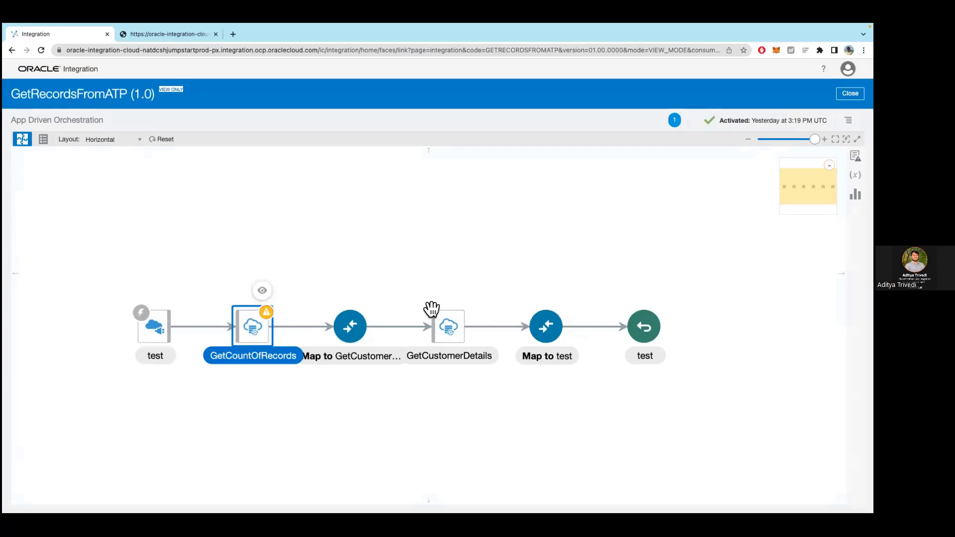
View the GetCustomerDetails endpoint configuration and examine its SQL query, highlighting the ORDER BY CUST_ID OFFSET clause
click(450, 326)
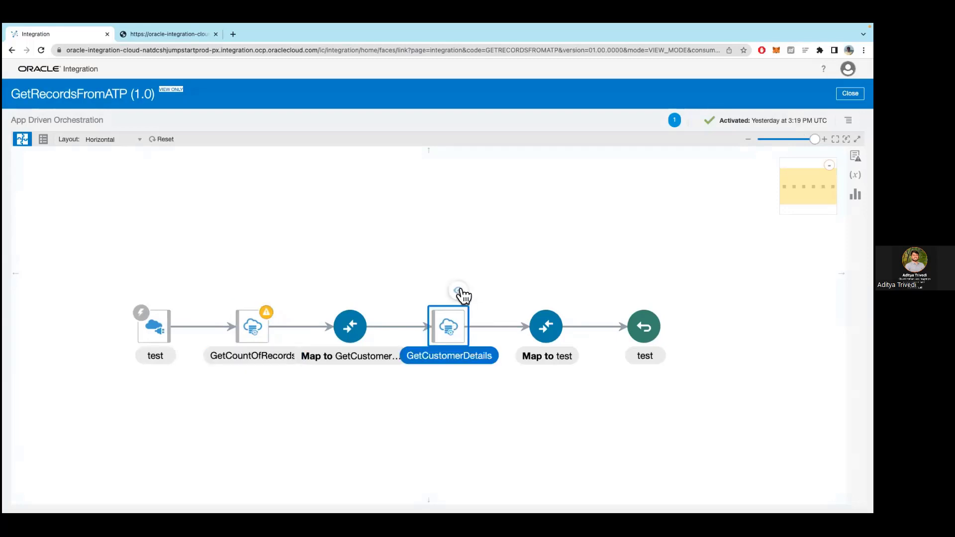
click(458, 289)
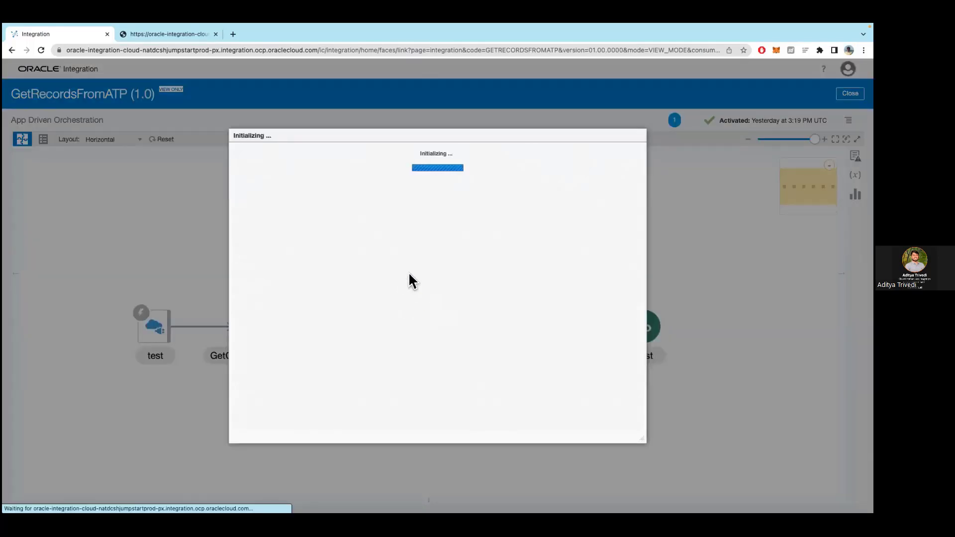
click(578, 151)
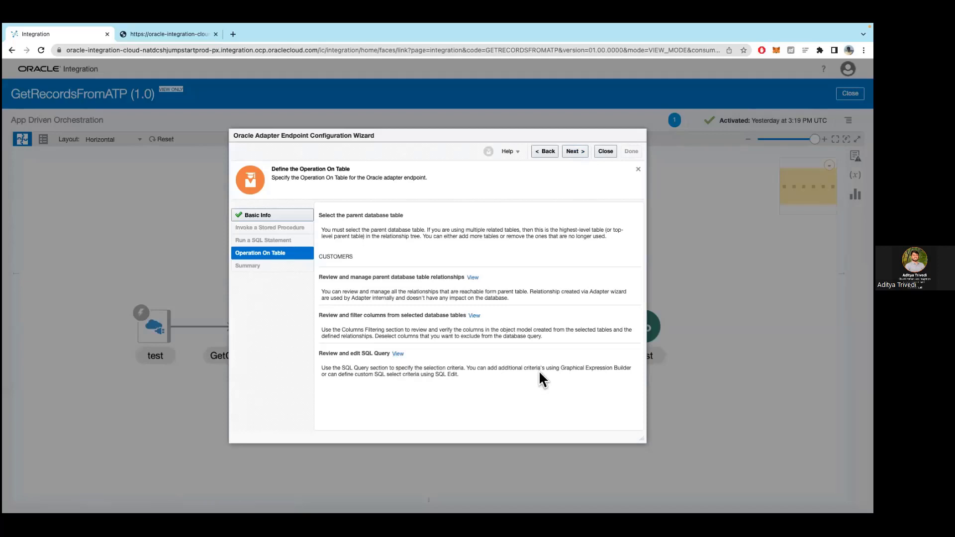
click(398, 354)
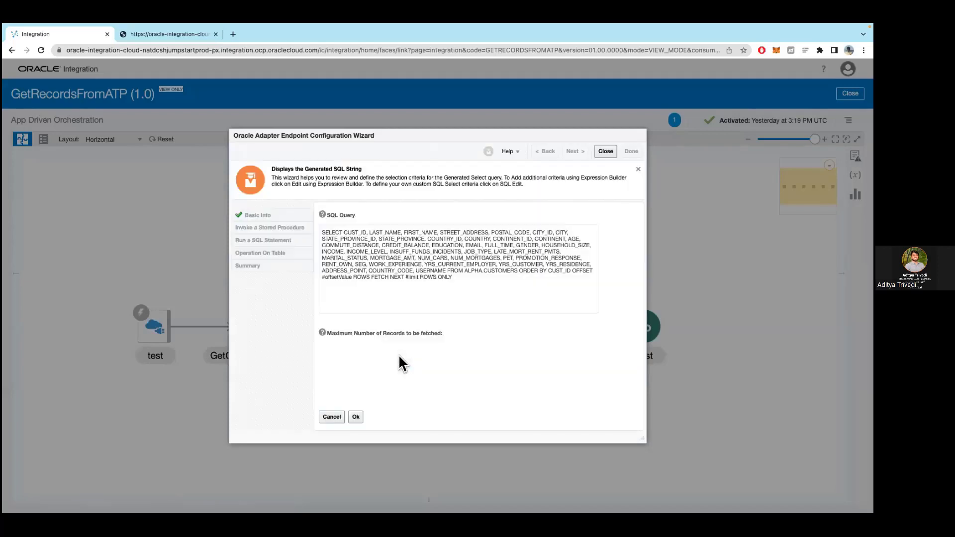
drag(321, 233, 594, 271)
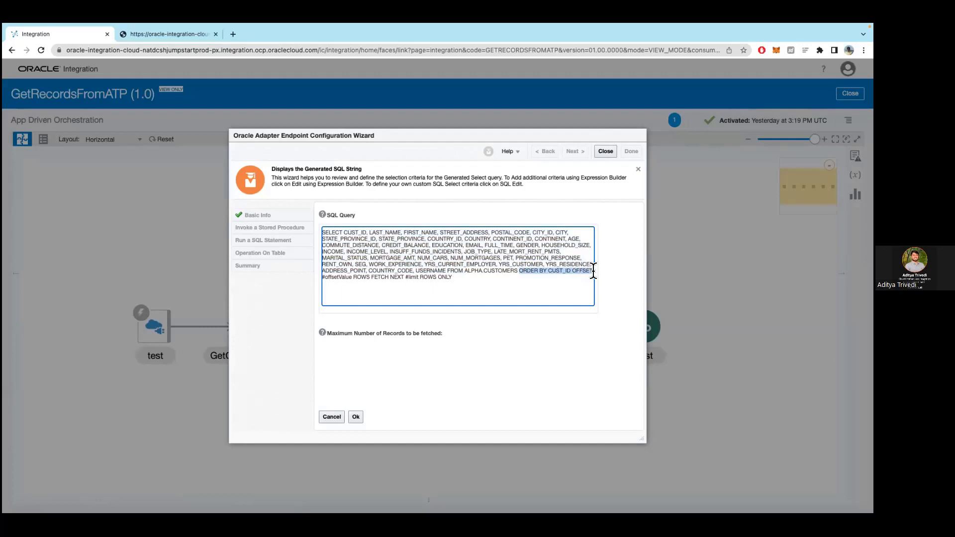
click(560, 271)
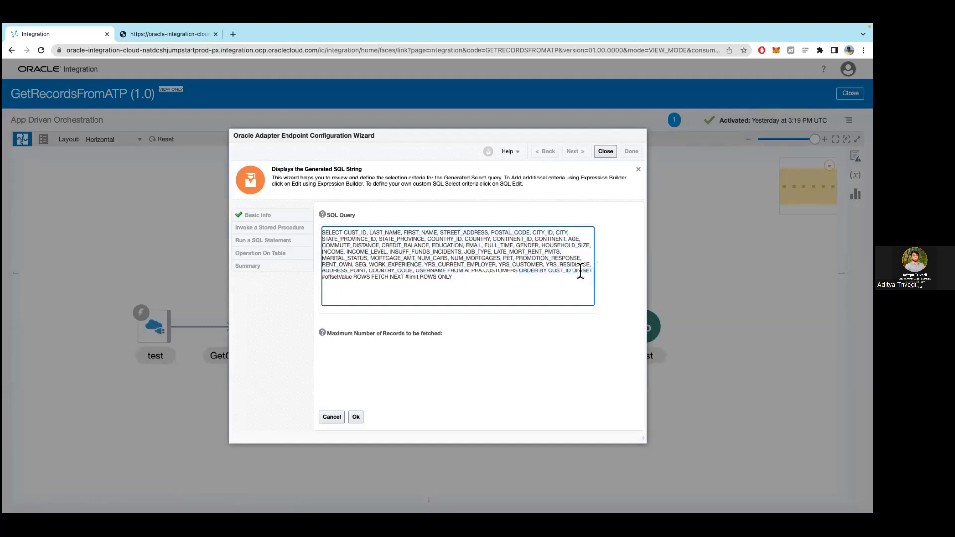
Highlight the offset and #limit parts of the GetCustomerDetails SQL query, and exit the endpoint configuration without changes
drag(572, 271, 593, 271)
drag(353, 277, 406, 279)
click(330, 416)
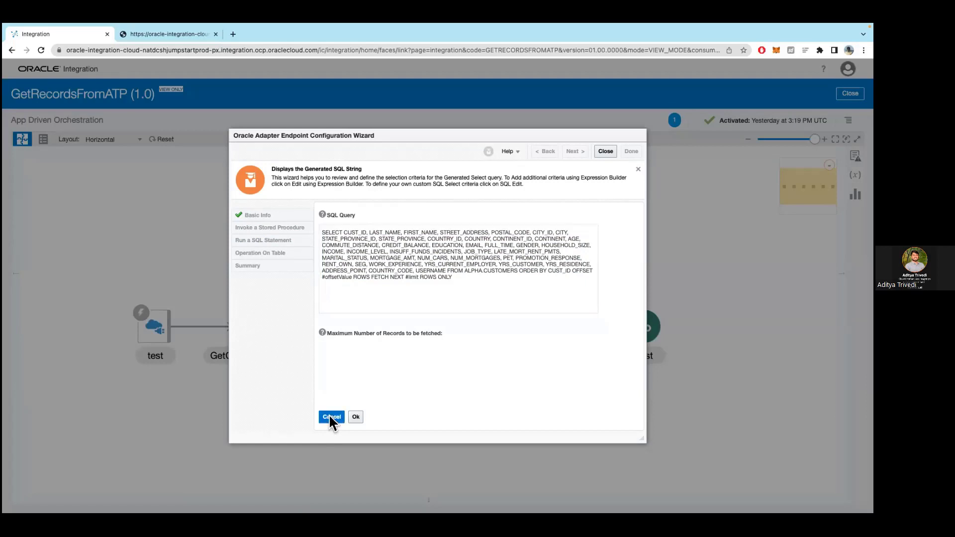
click(605, 151)
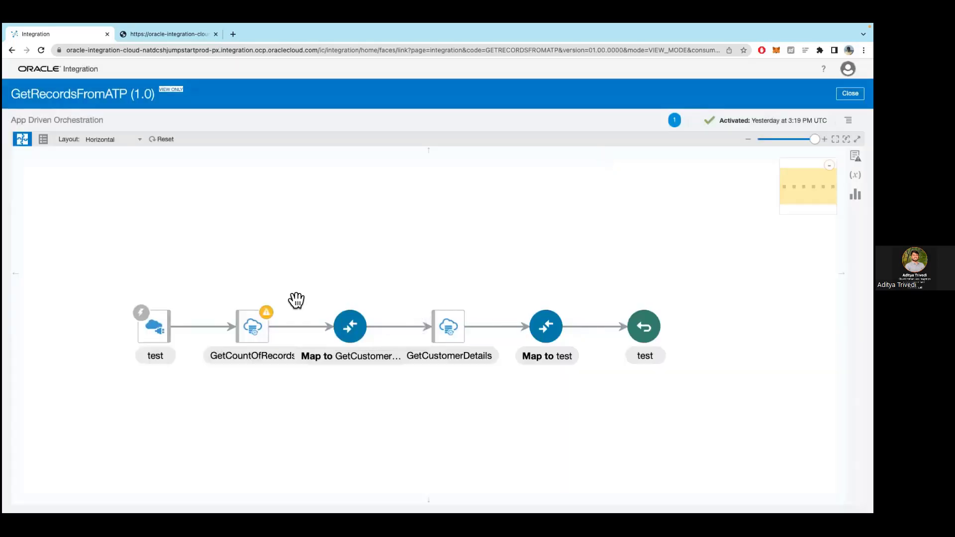
View the Map to test mapping and expand the Total Count target and the COUNT element of the GetCountOfRecords response
click(548, 329)
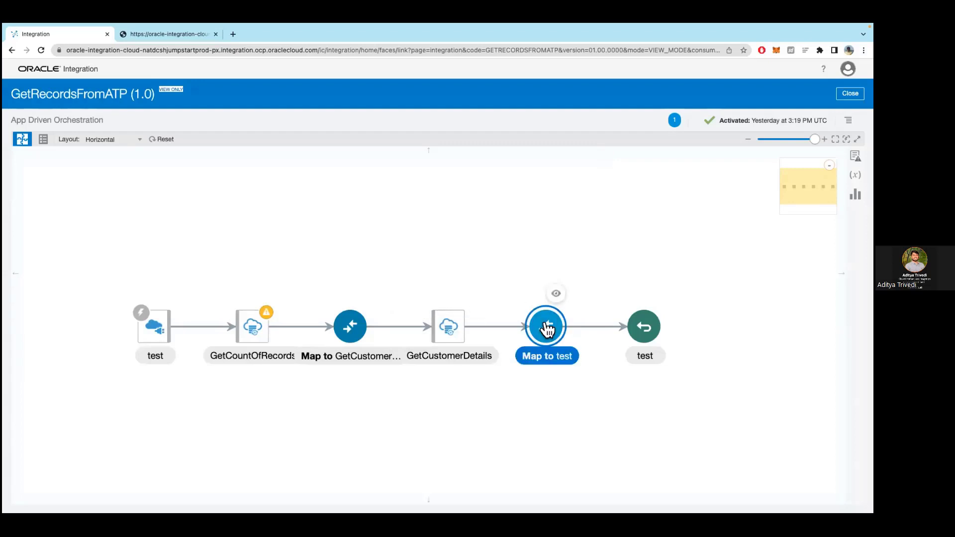
click(556, 295)
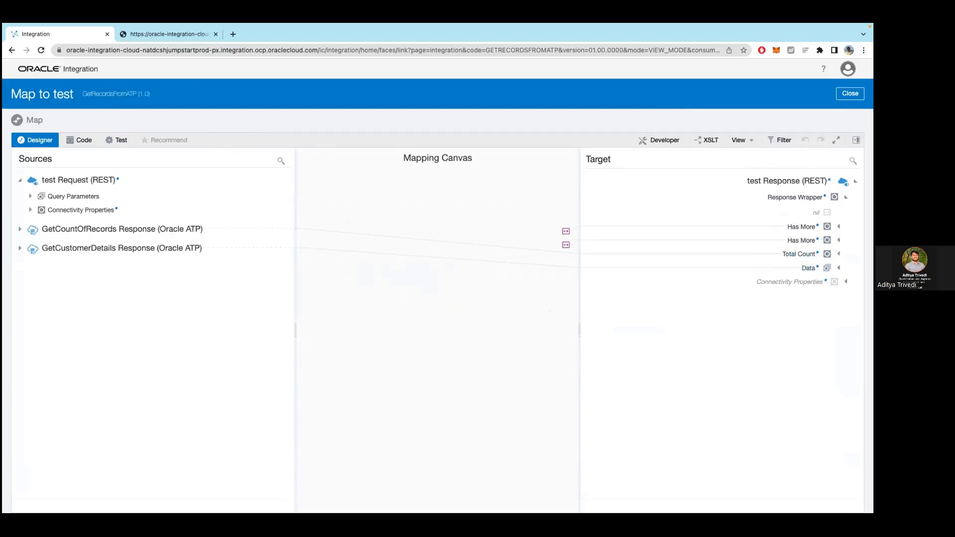
click(838, 255)
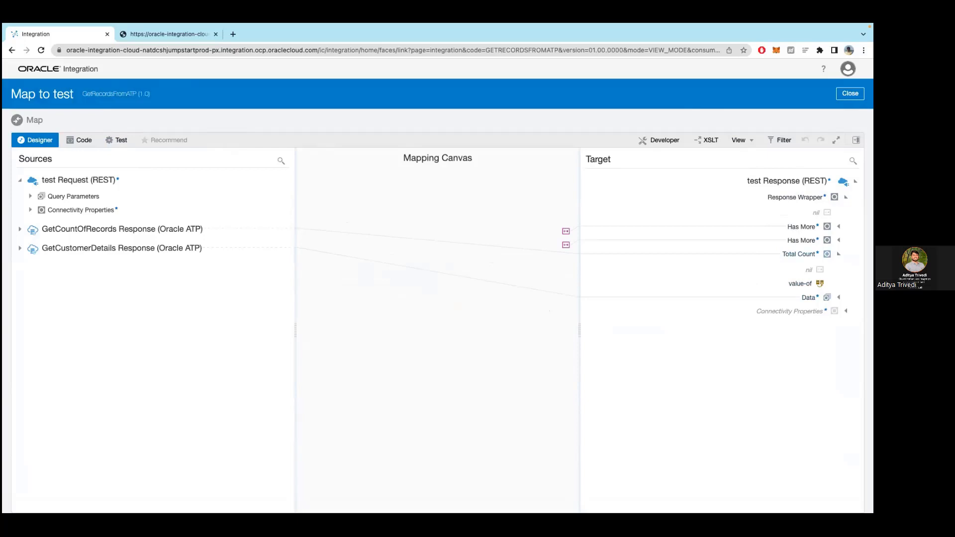
click(21, 229)
click(30, 245)
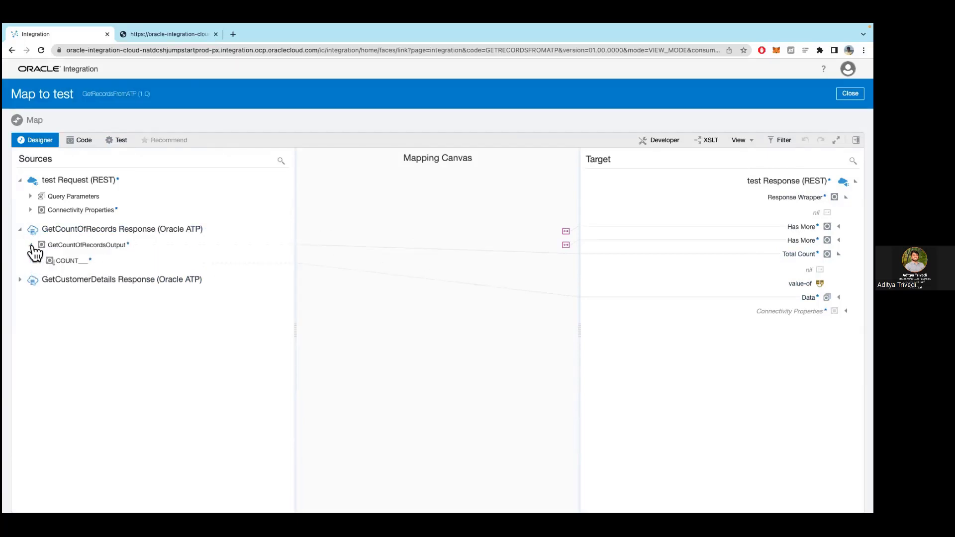
click(39, 261)
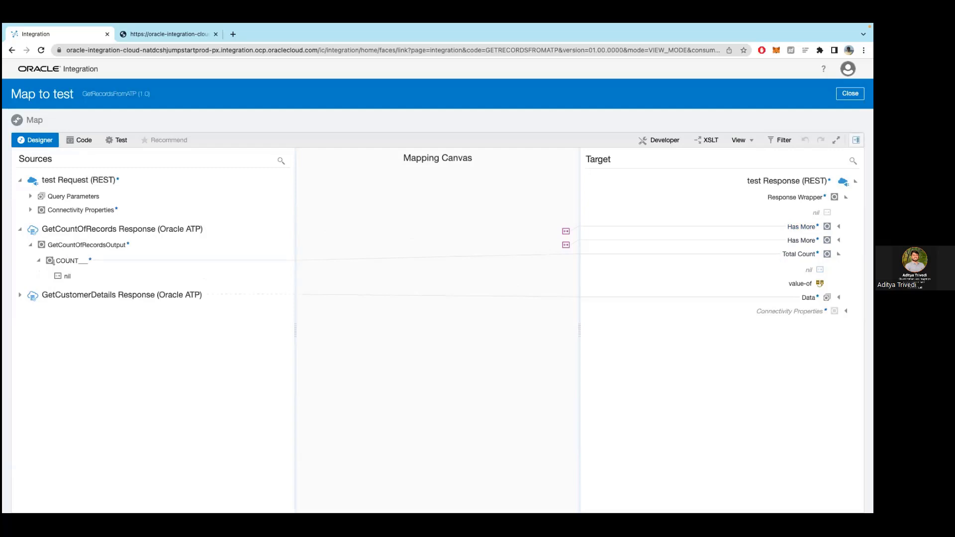
Show the mapper's component library and look through the Advanced and User Defined function groups
click(856, 140)
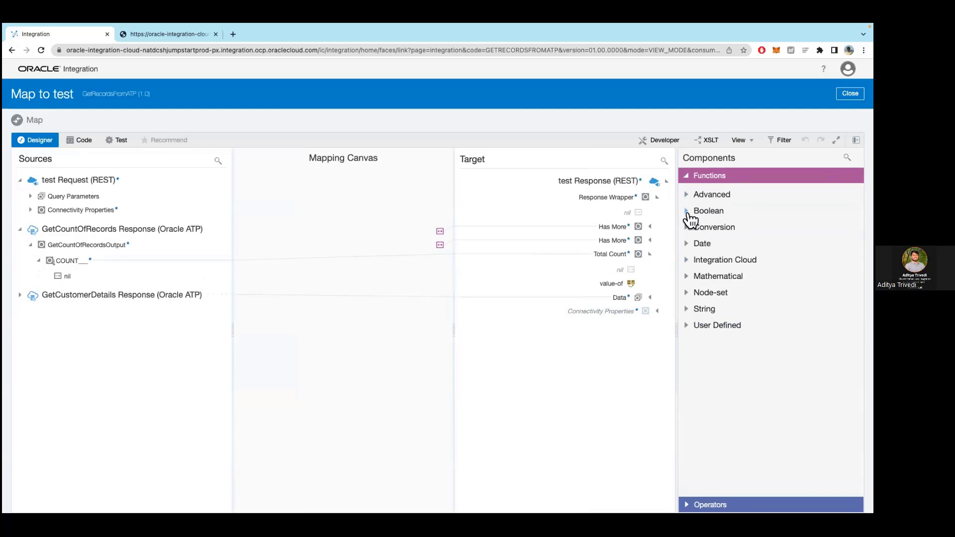
click(689, 199)
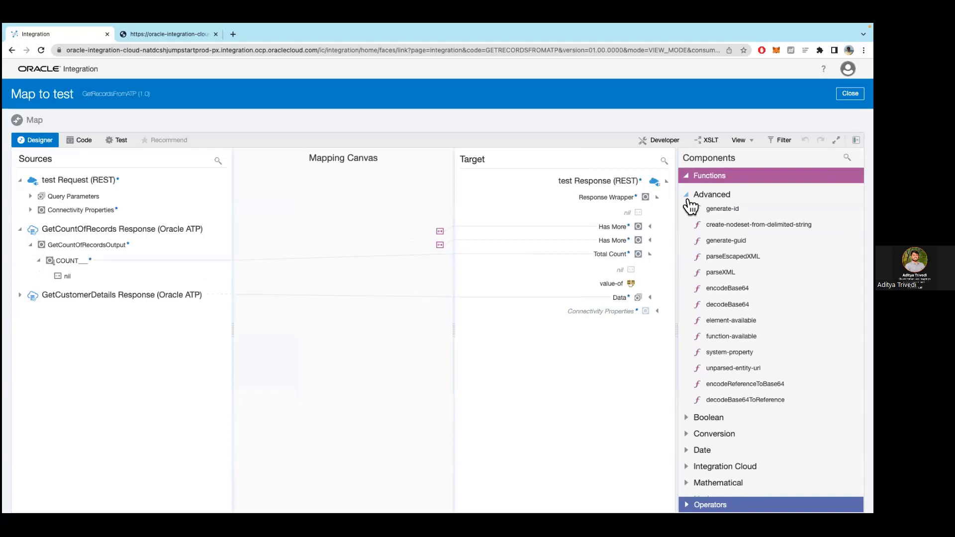
click(688, 199)
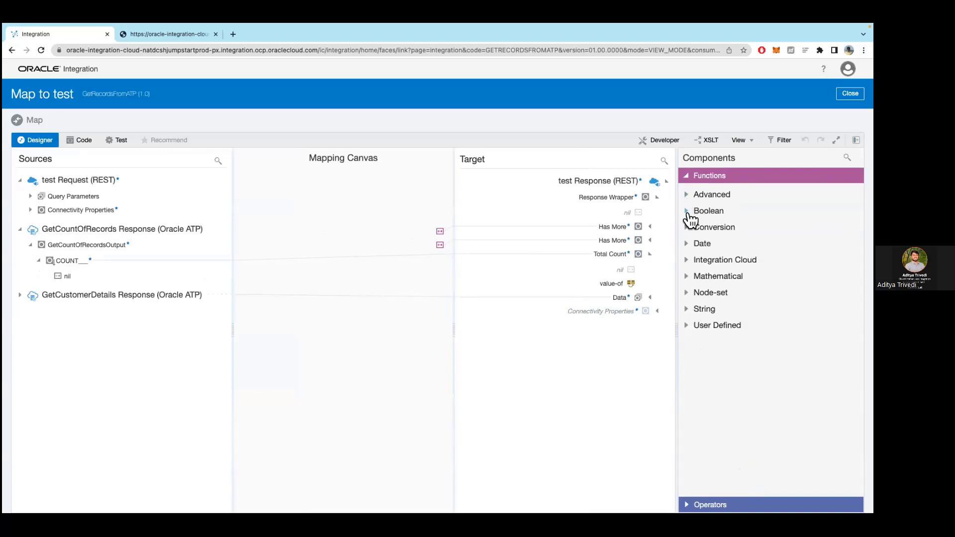
click(688, 325)
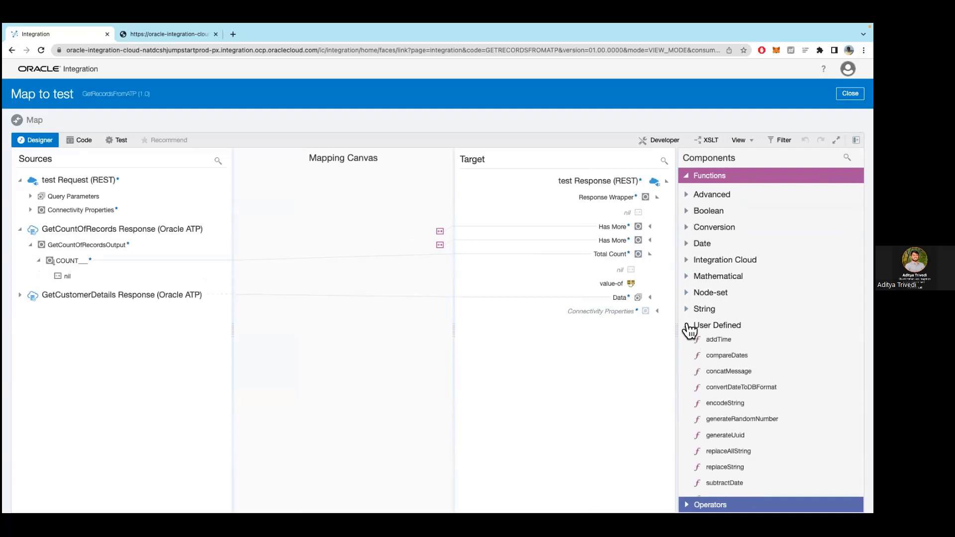
click(688, 327)
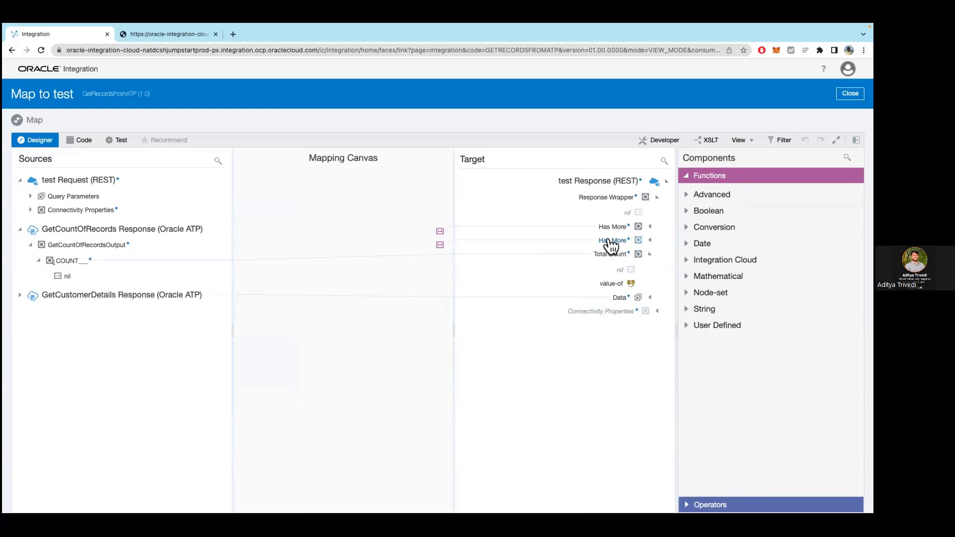
Examine the Has More mapping's when and otherwise conditions with XSLT elements shown, and close the mapper and the integration
click(440, 233)
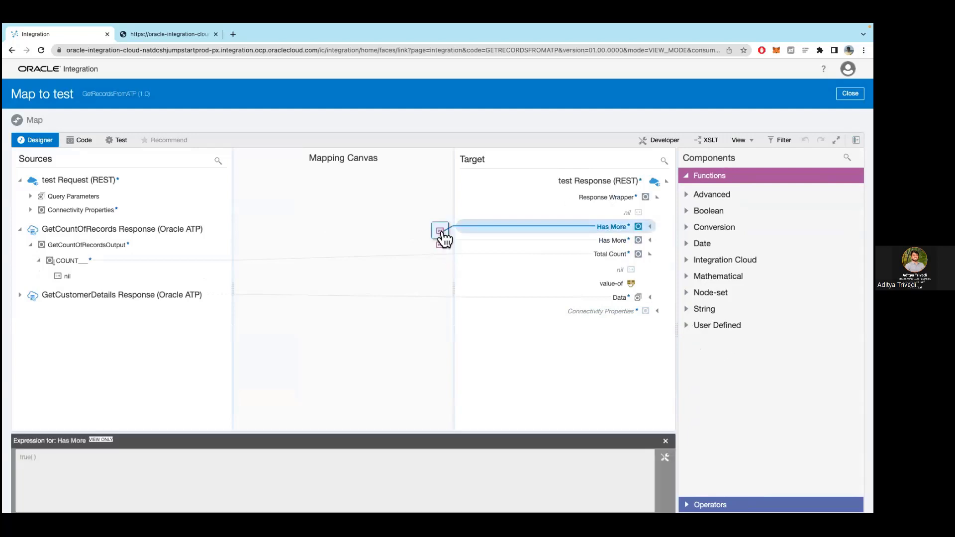
click(703, 142)
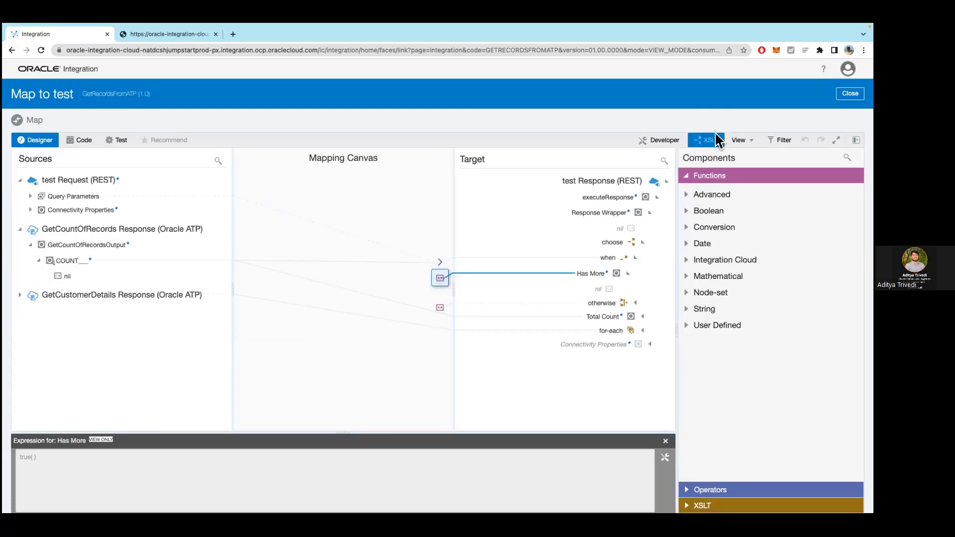
click(617, 259)
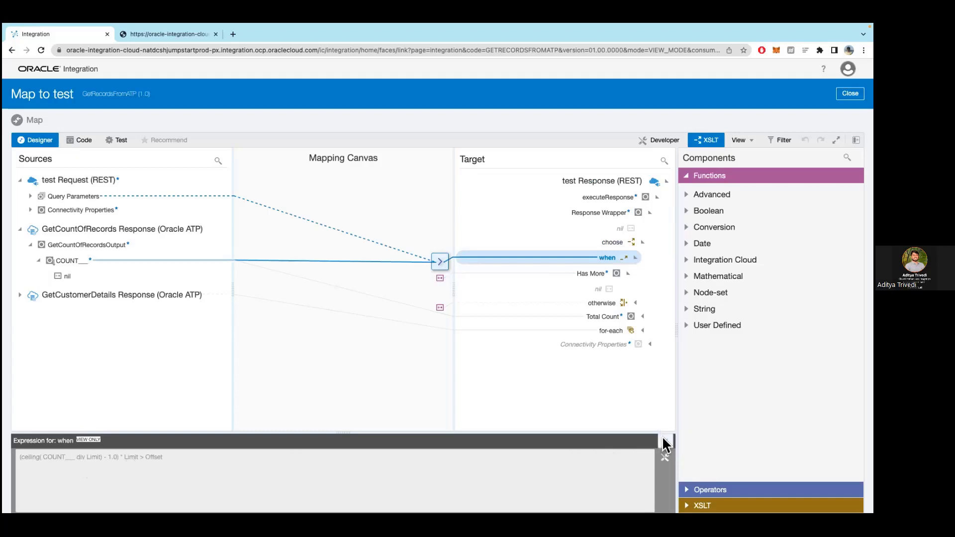
click(591, 274)
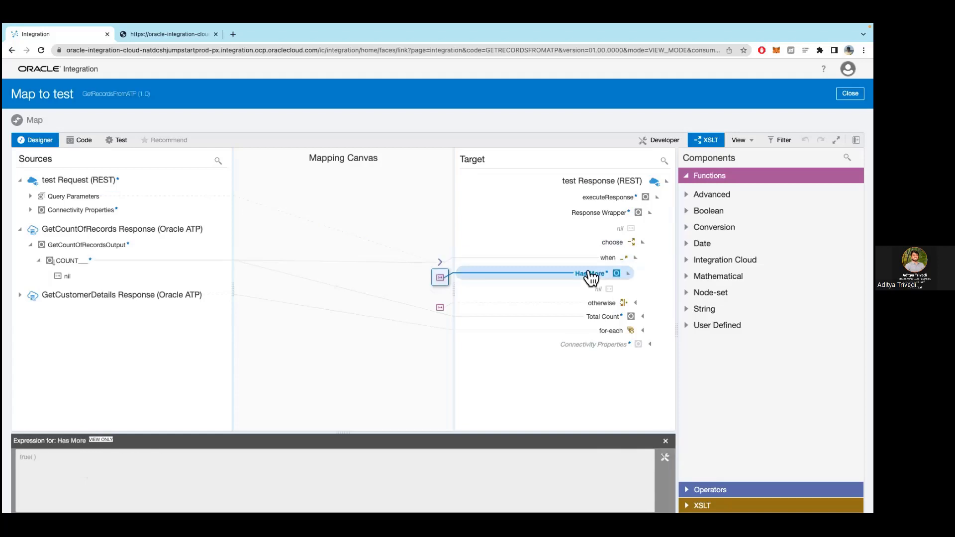
click(602, 305)
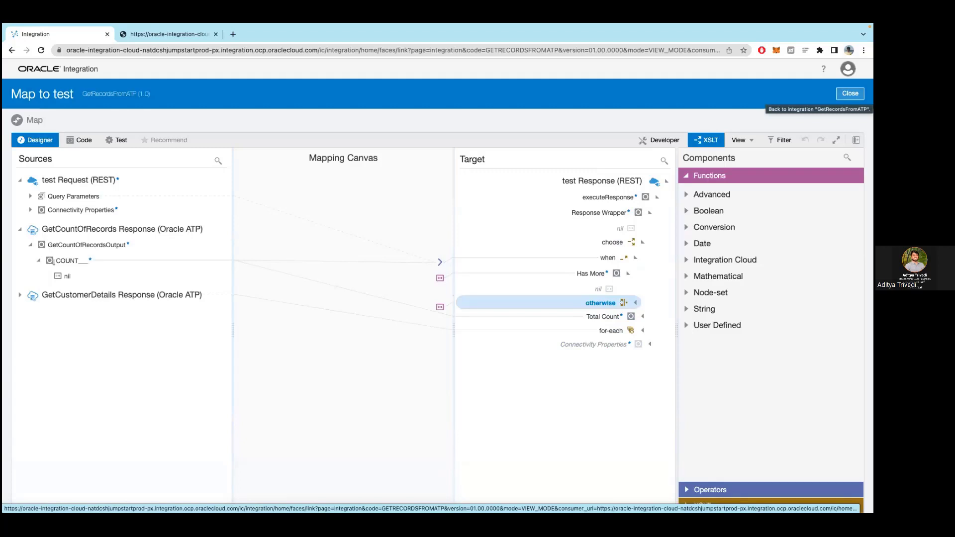
click(850, 93)
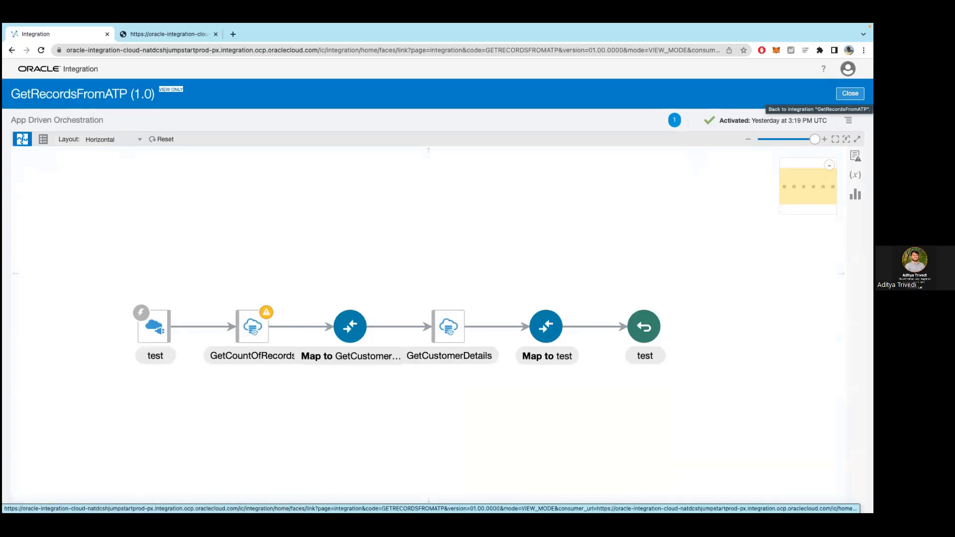
click(851, 93)
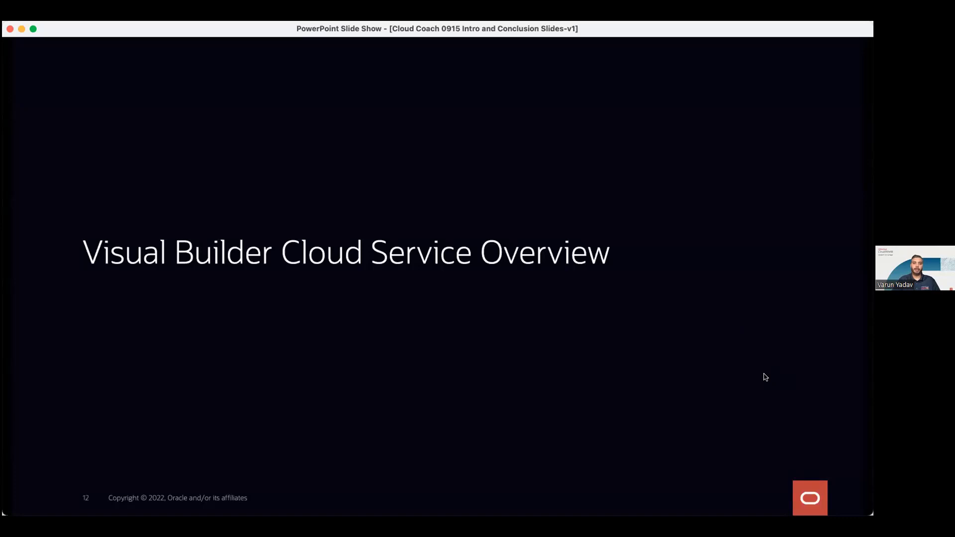
click(748, 186)
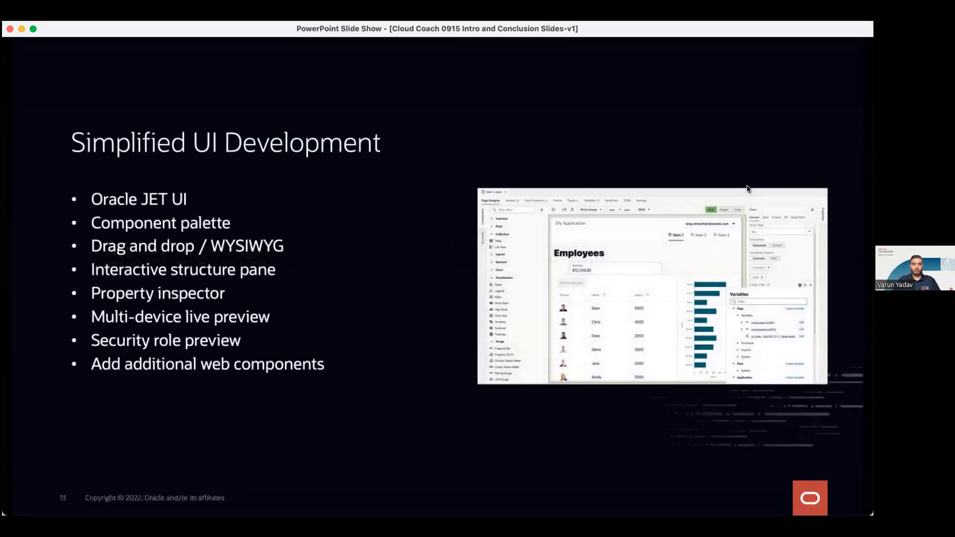
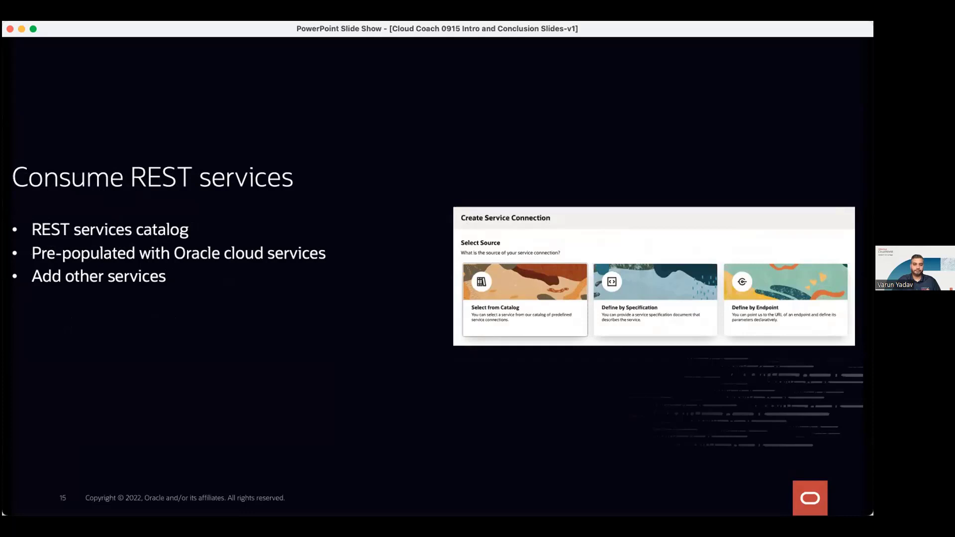
key(Right)
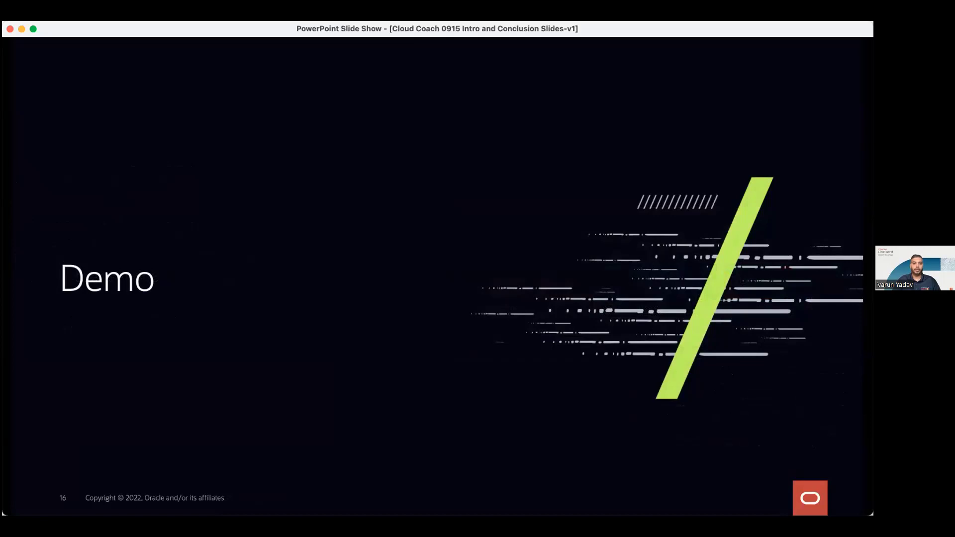
Switch to Oracle Visual Builder in the browser, go back to the Oracle Integration home page, and reopen the Visual Builder applications list from there
key(super+Tab)
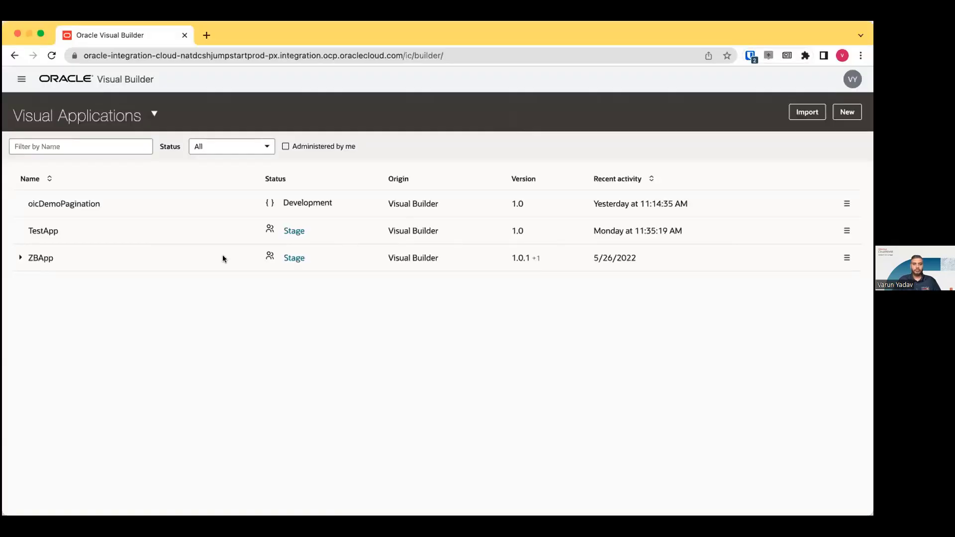
click(21, 80)
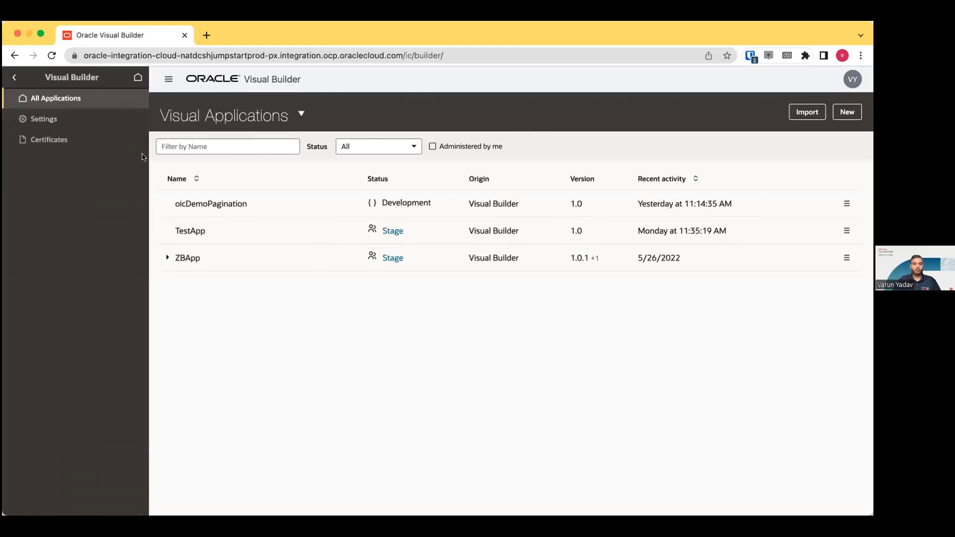
click(12, 78)
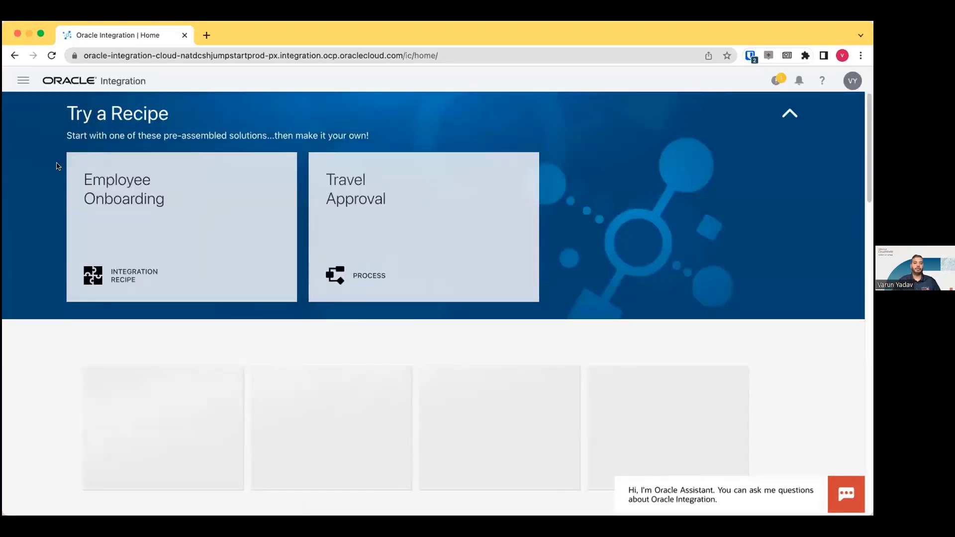
click(20, 83)
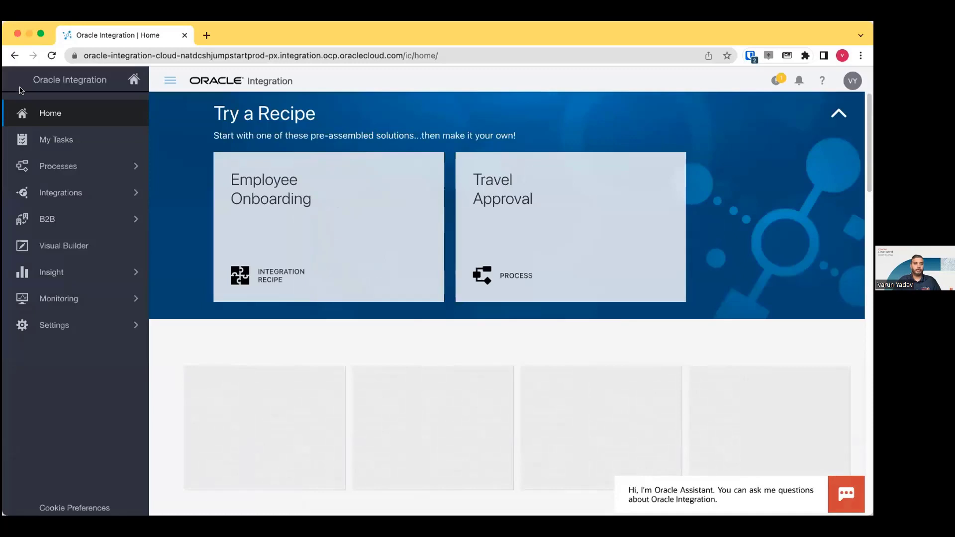
click(60, 241)
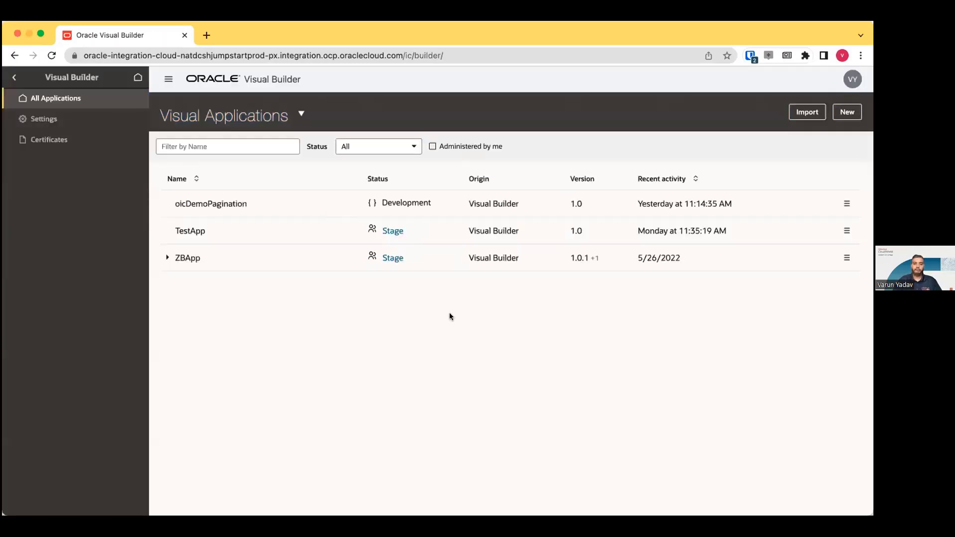
click(469, 316)
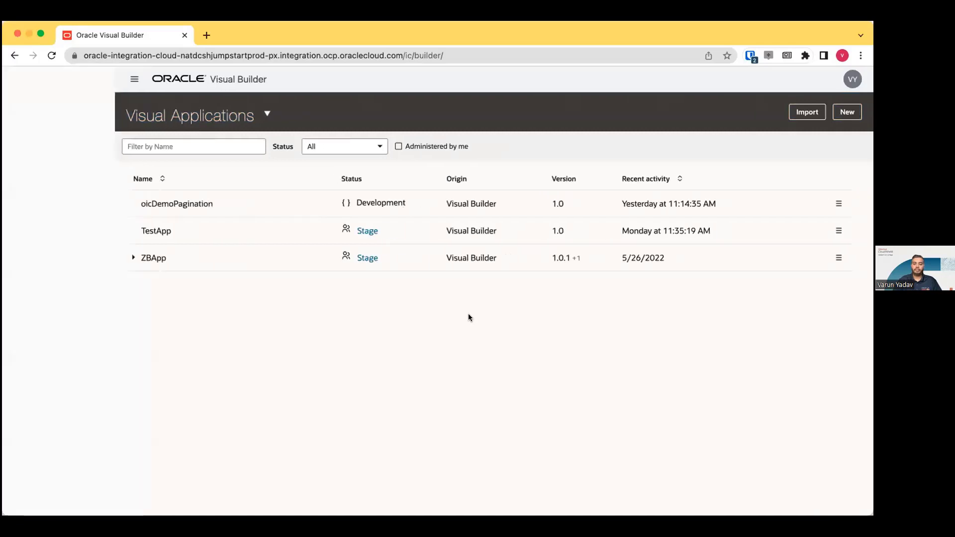
Create a visual application named webinar with the ID webinar, based on the Empty Application template
click(845, 113)
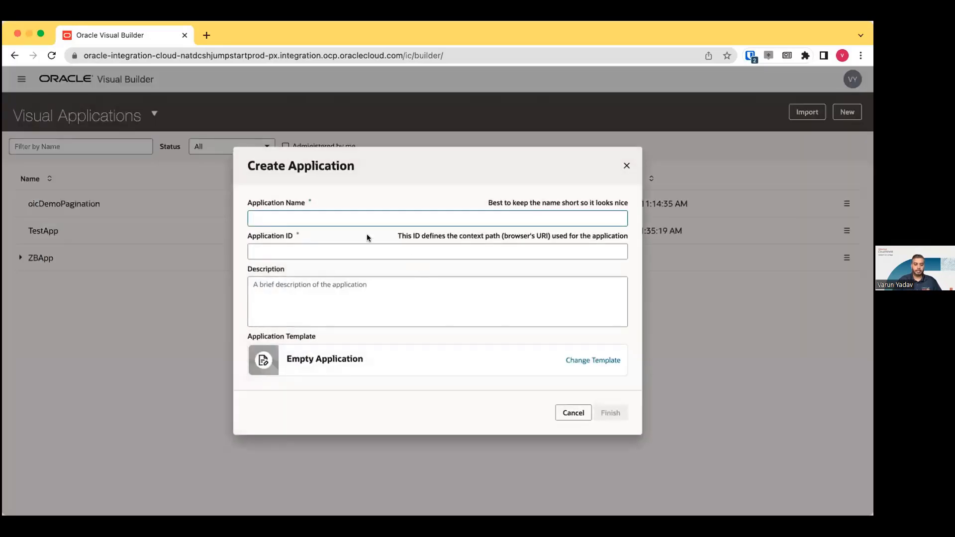
text(webinar)
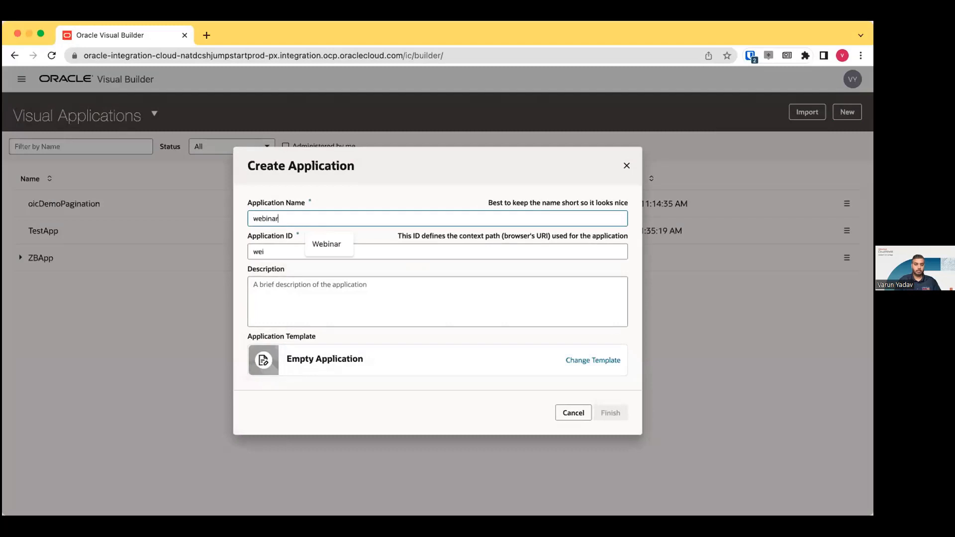
click(327, 333)
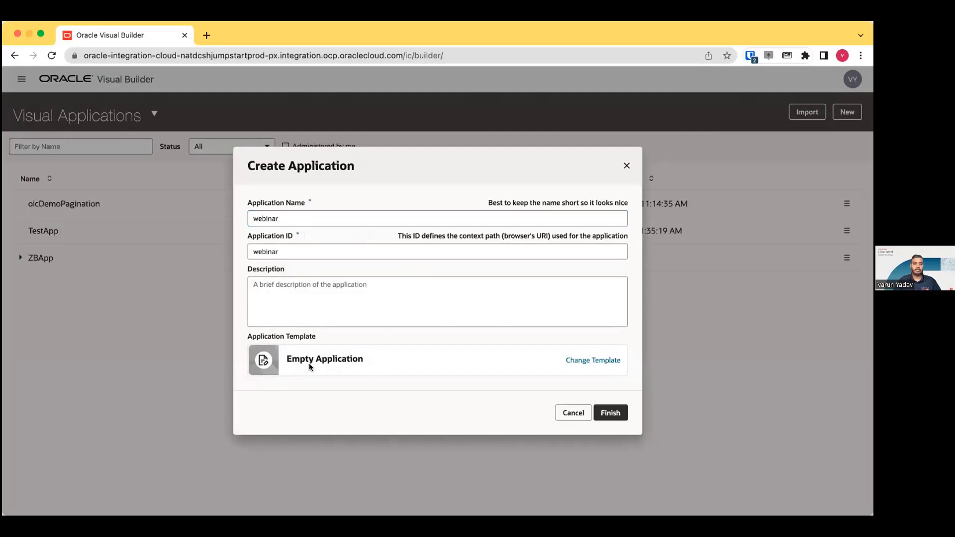
click(609, 413)
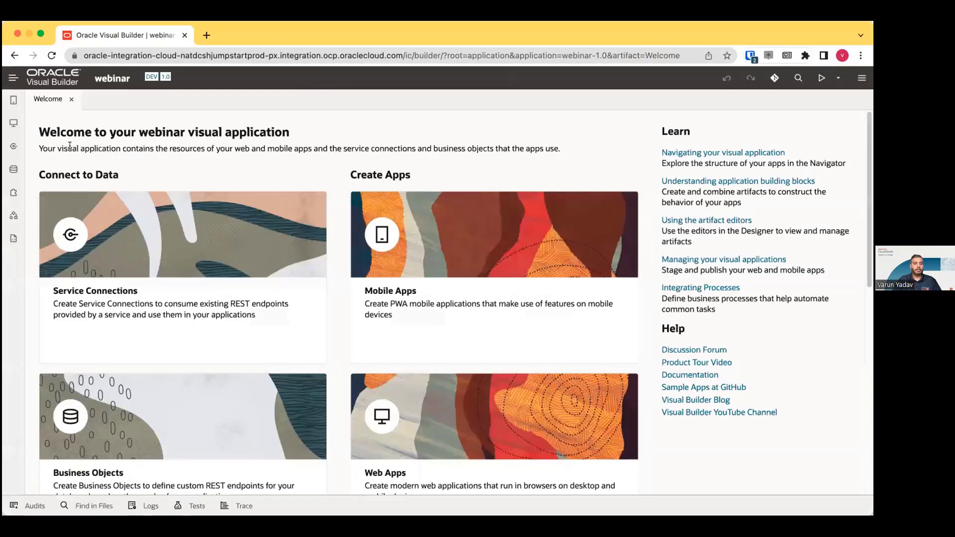
Create a web application named main with the navigation style None
click(14, 125)
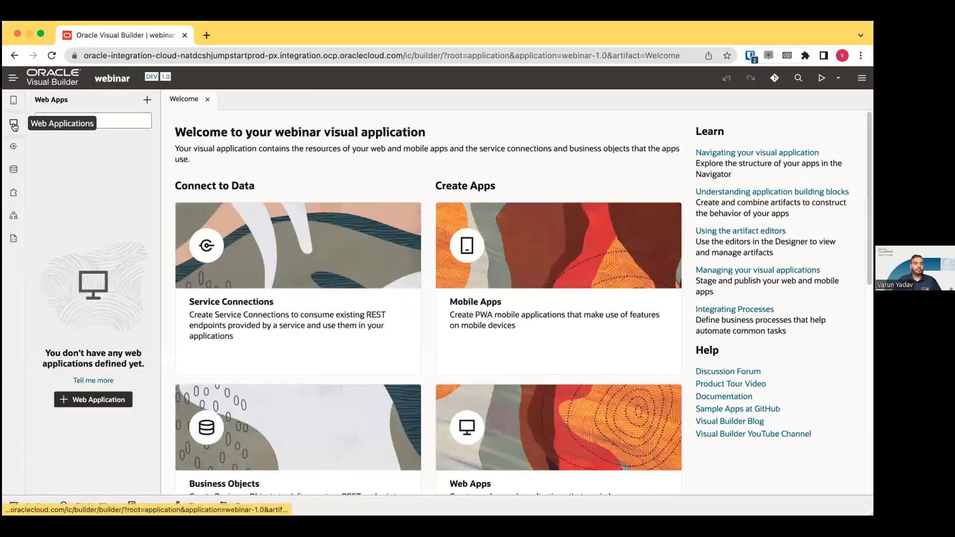
click(117, 400)
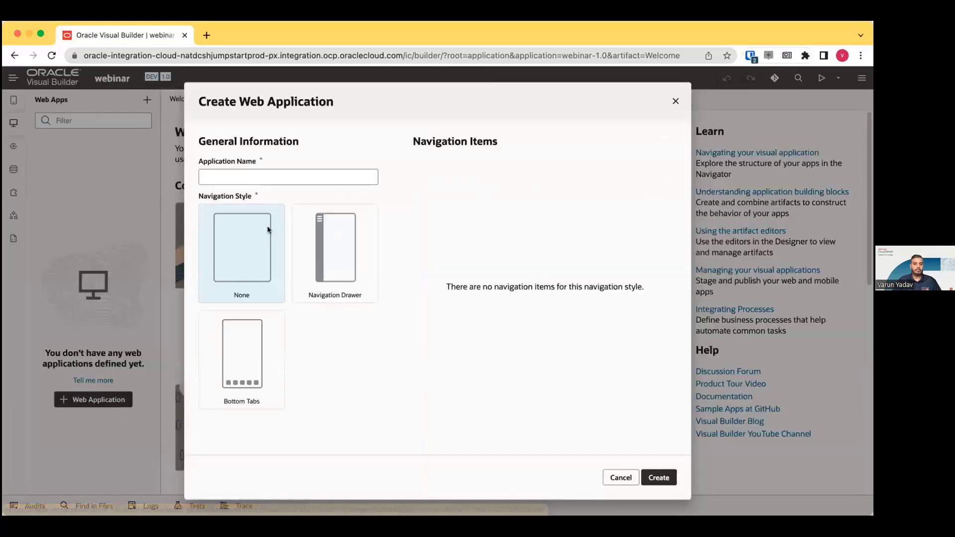
click(240, 178)
text(main)
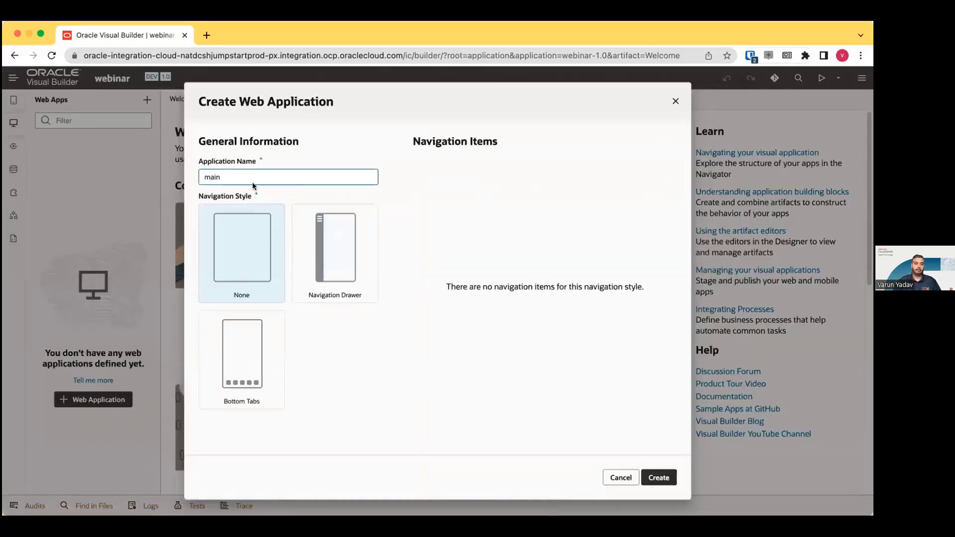
click(653, 478)
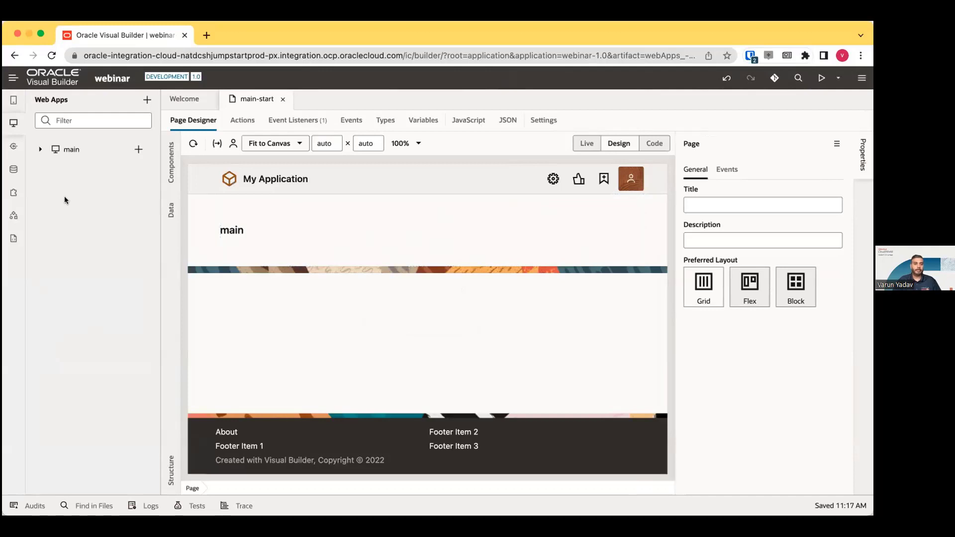
Start a service connection from the catalog's Integration Applications entry and select the GET Get Many endpoint of GETRECORDSFROMATP|01.00.0000
click(15, 145)
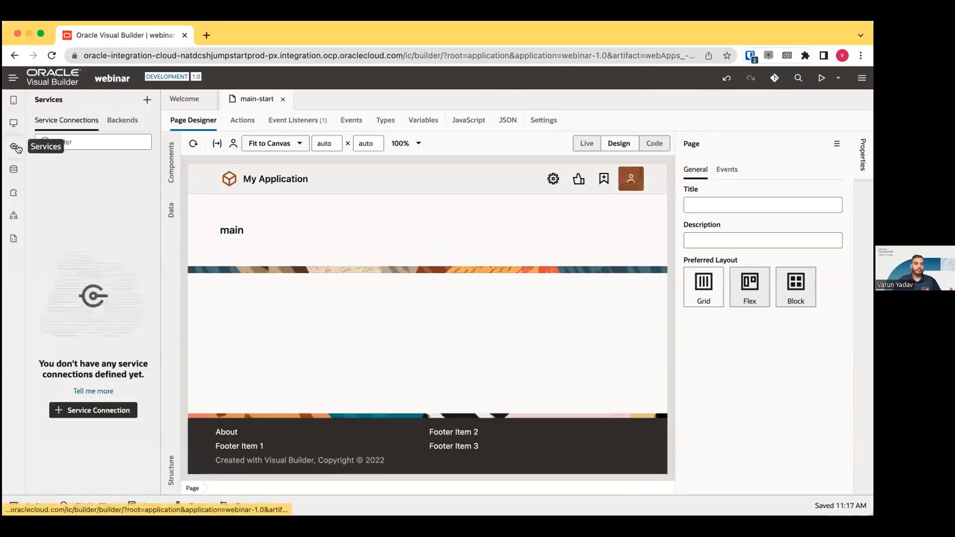
click(114, 409)
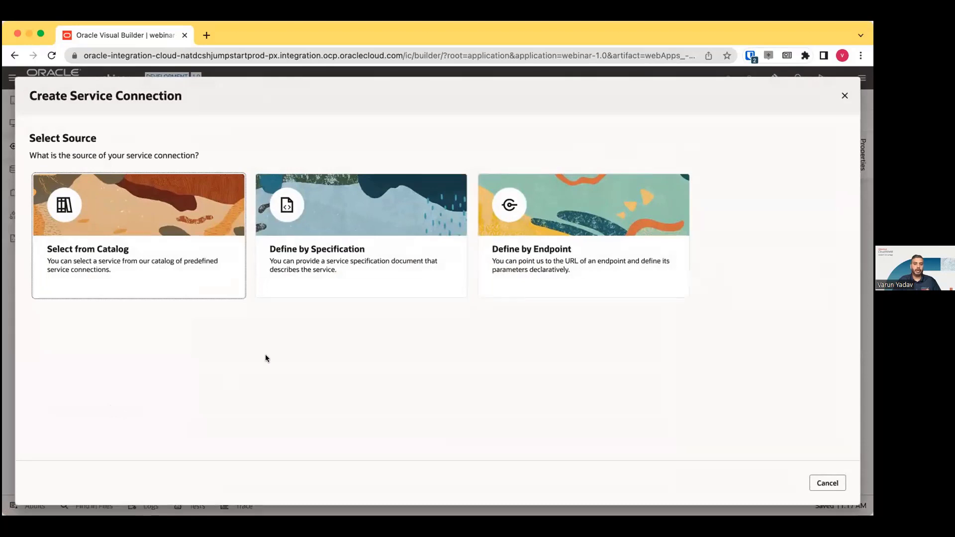
click(116, 262)
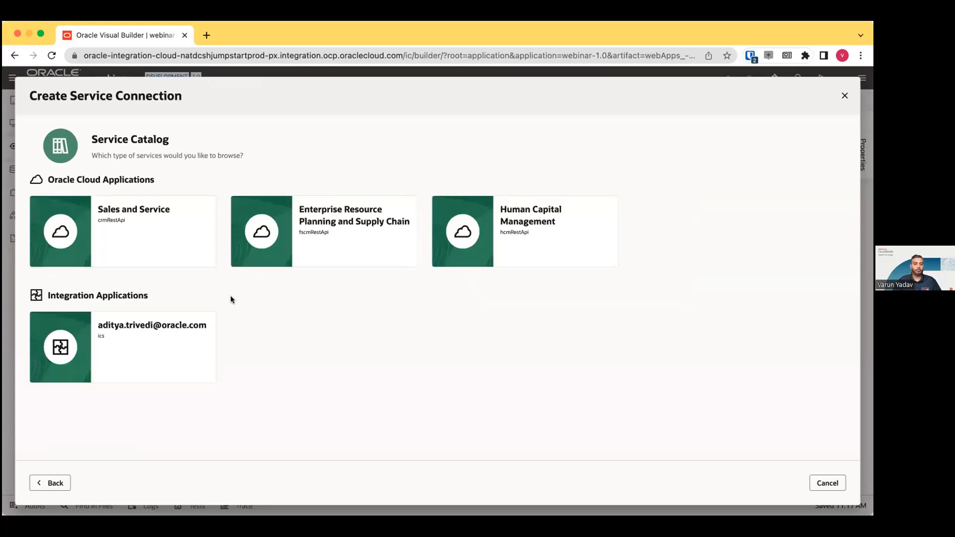
click(171, 344)
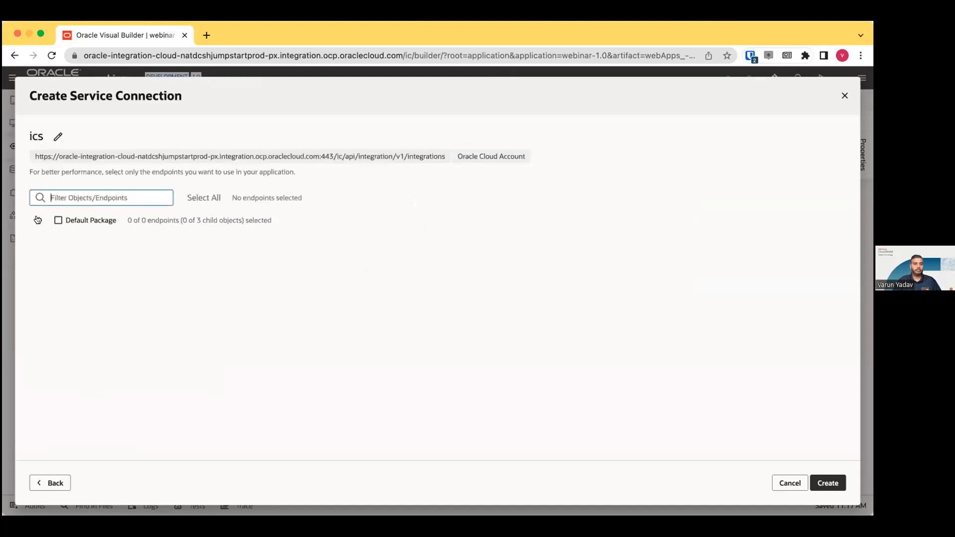
click(37, 220)
click(51, 237)
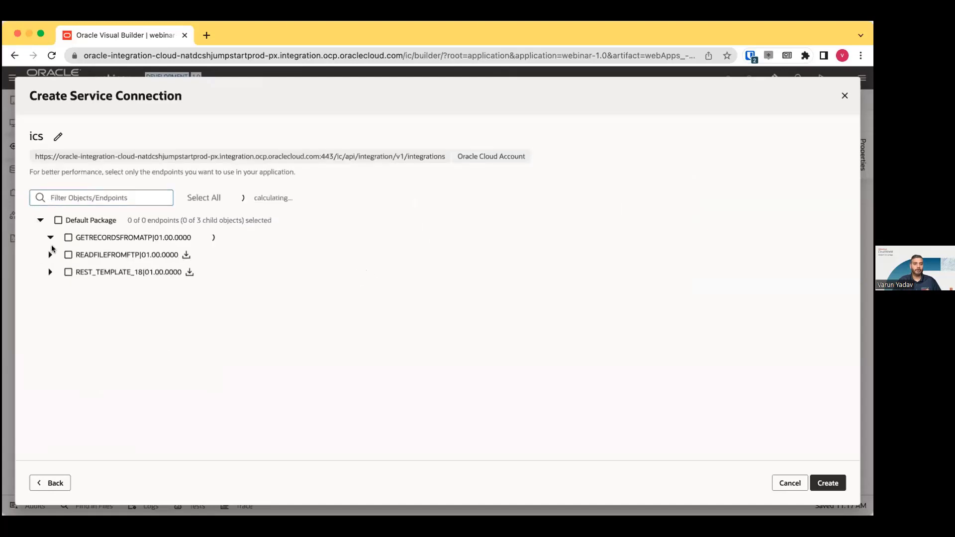
click(59, 255)
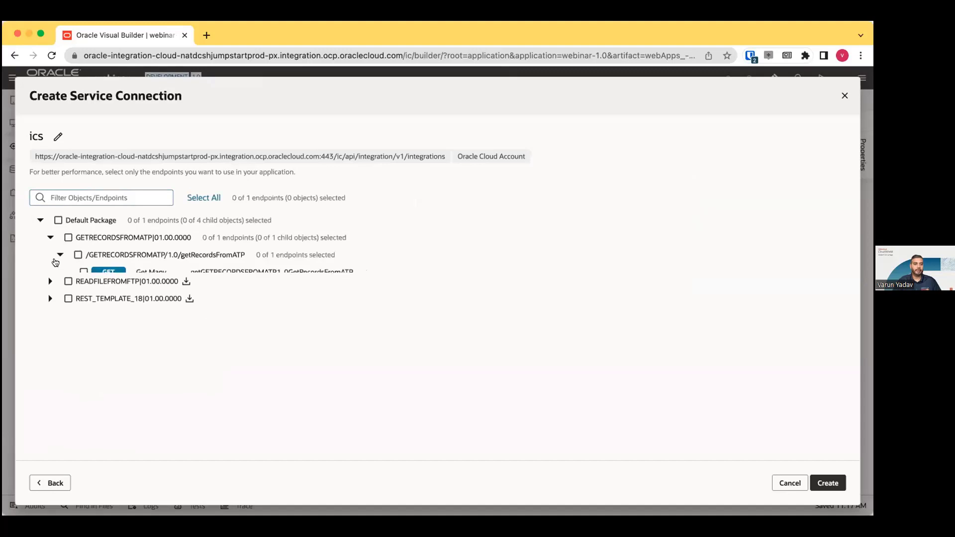
click(84, 271)
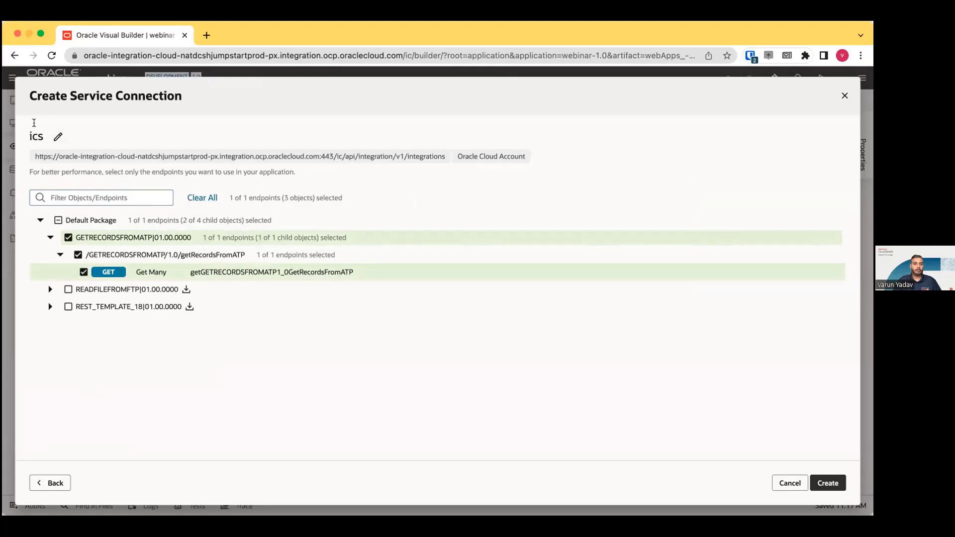
Rename the service connection to getRecordFromATP and create it
click(55, 137)
click(62, 137)
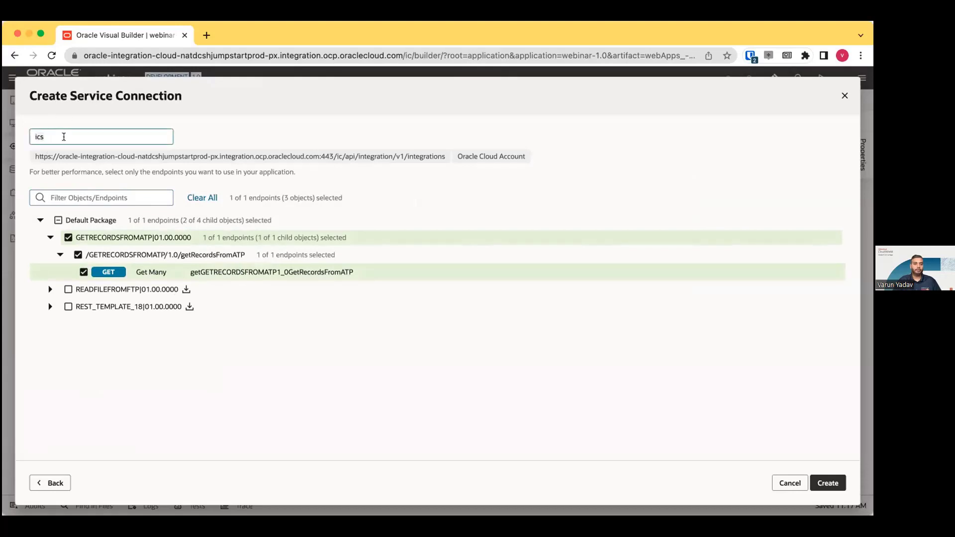
key(BackSpace)
key(BackSpace)
key(BackSpace)
text(getrecordFromATP)
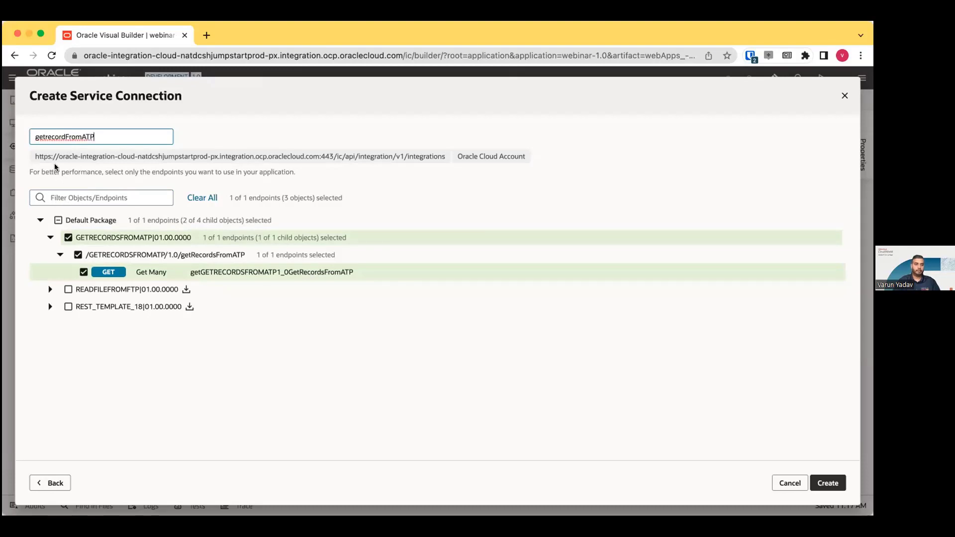
click(46, 136)
key(BackSpace)
text(R)
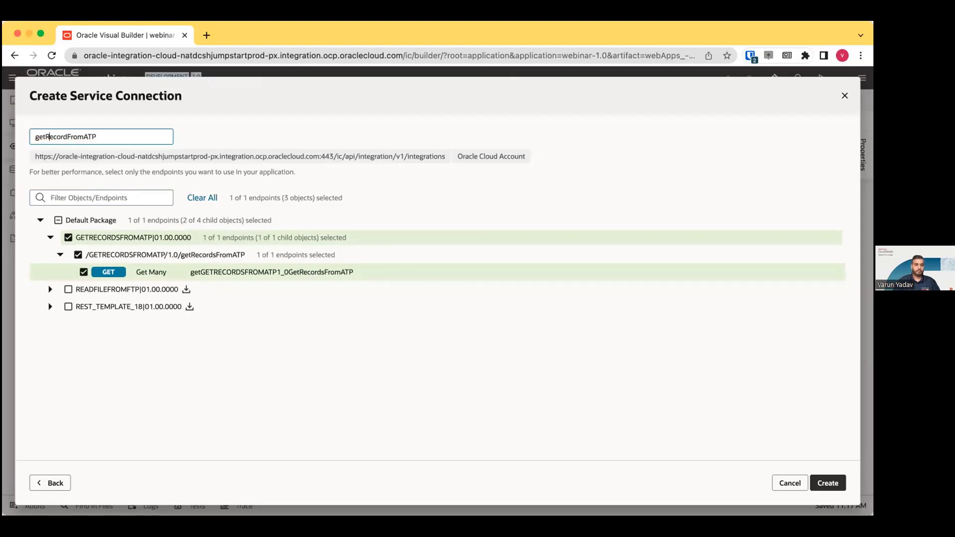
click(818, 479)
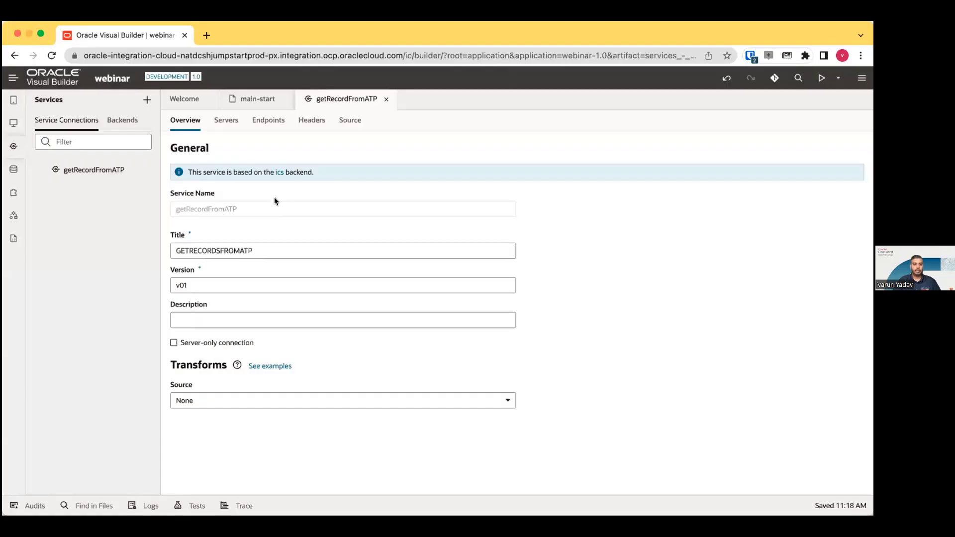
Test the getRecordFromATP connection's Get Many endpoint with offset 0 and limit 25
click(263, 125)
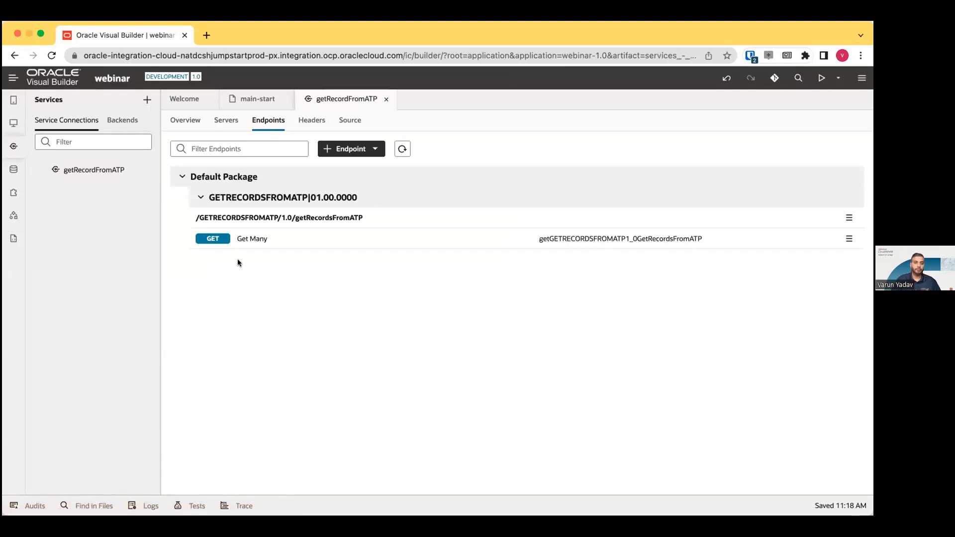
click(254, 240)
click(592, 143)
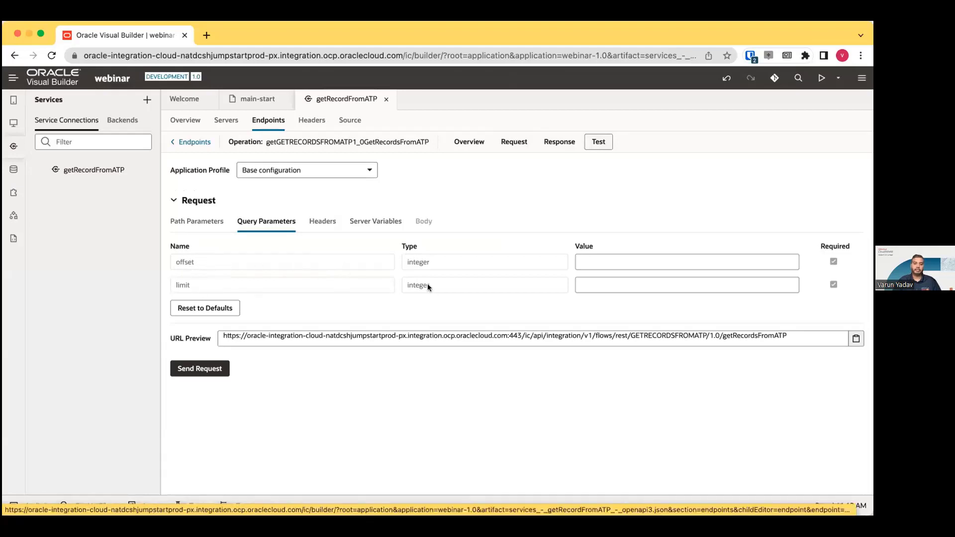
click(580, 262)
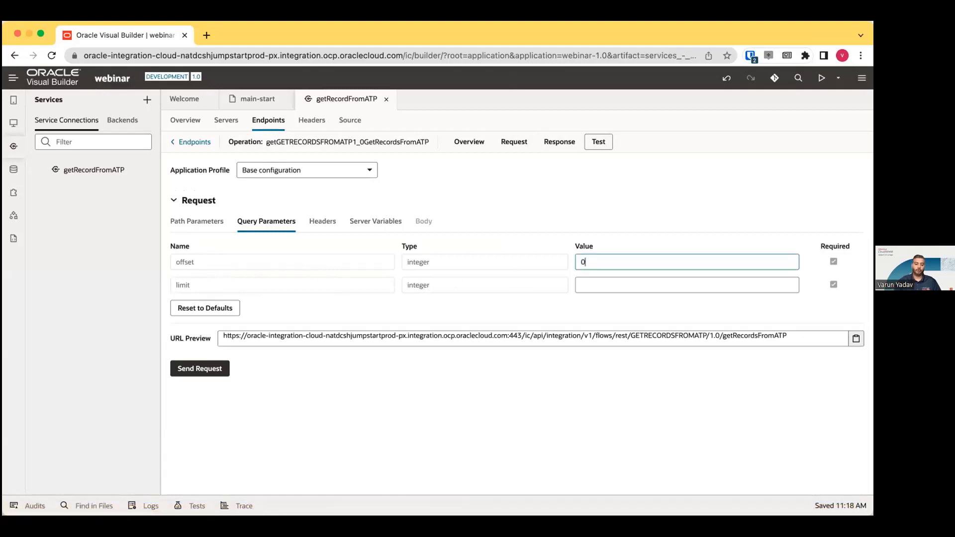
key(Tab)
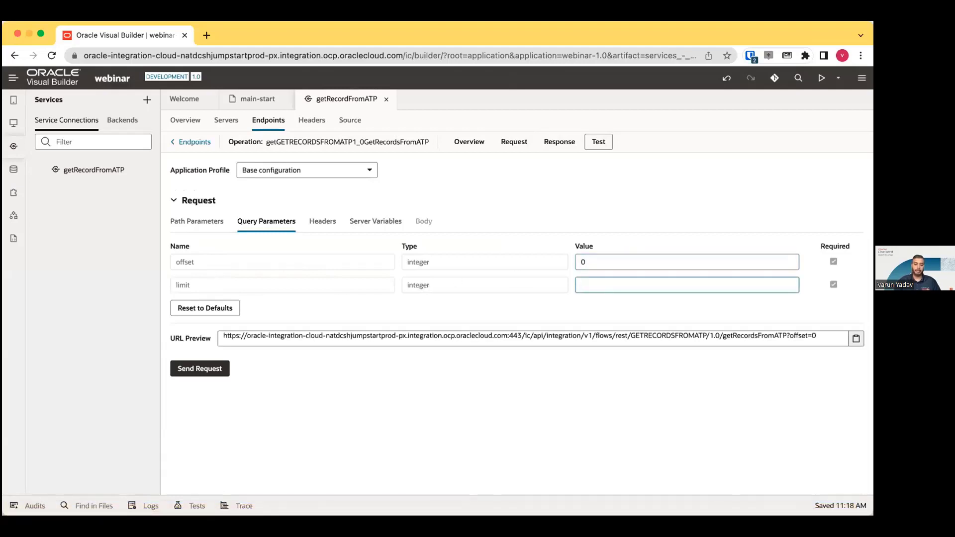
text(25)
click(212, 369)
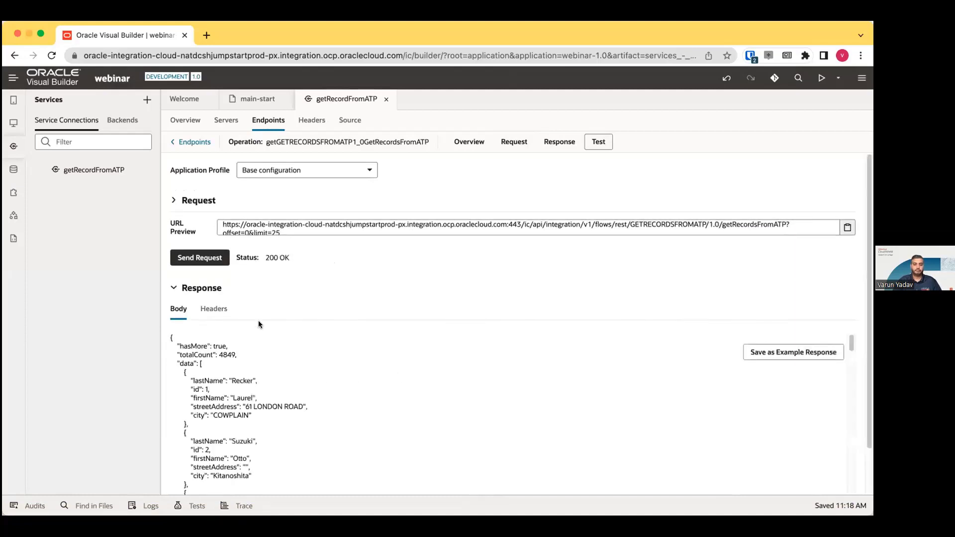
Review the status and returned customer records of the test request, and save the response as the example response
scroll(423, 257, down, 1)
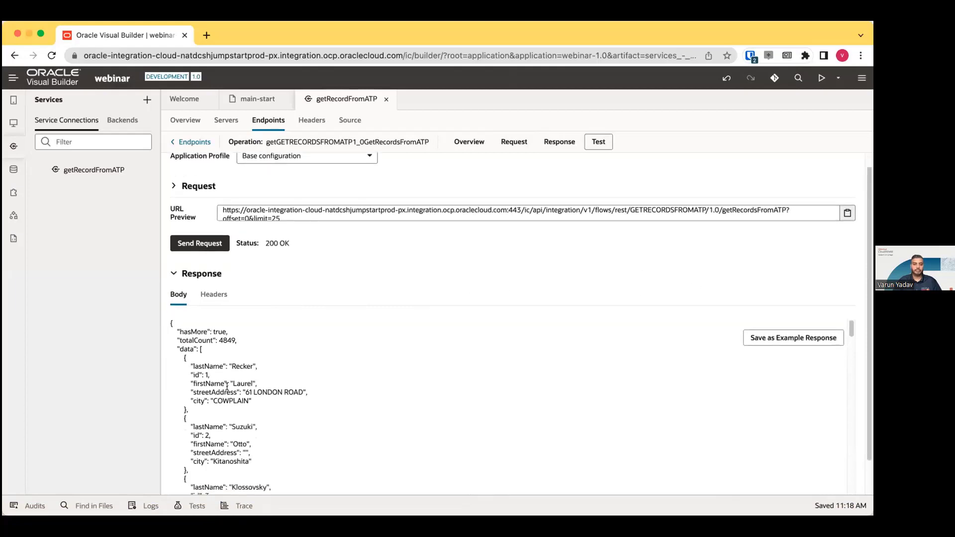
drag(266, 243, 287, 242)
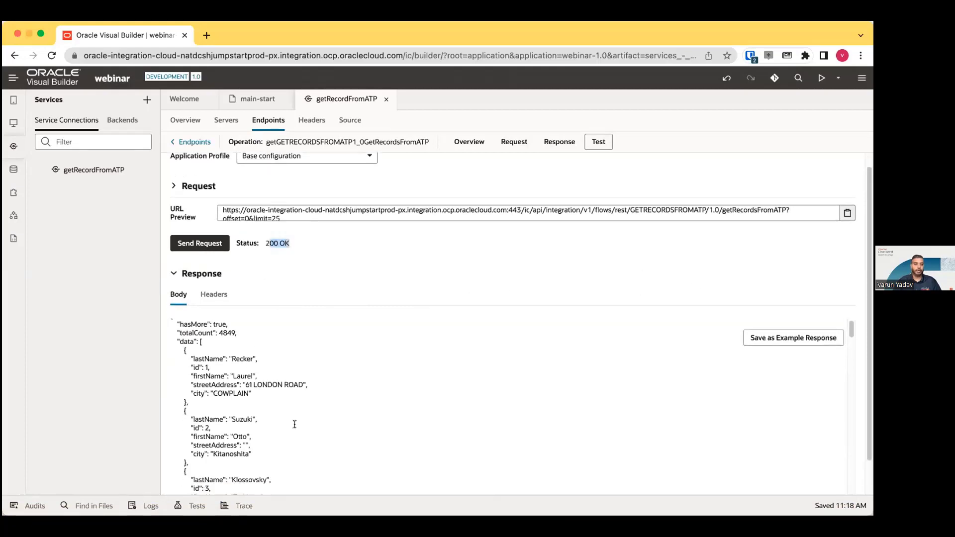
scroll(294, 424, down, 15)
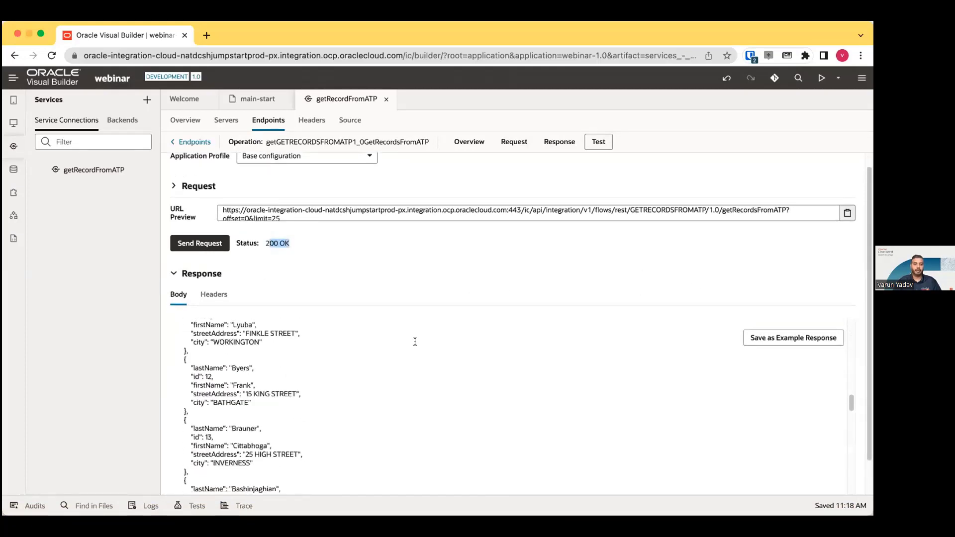
scroll(350, 396, down, 10)
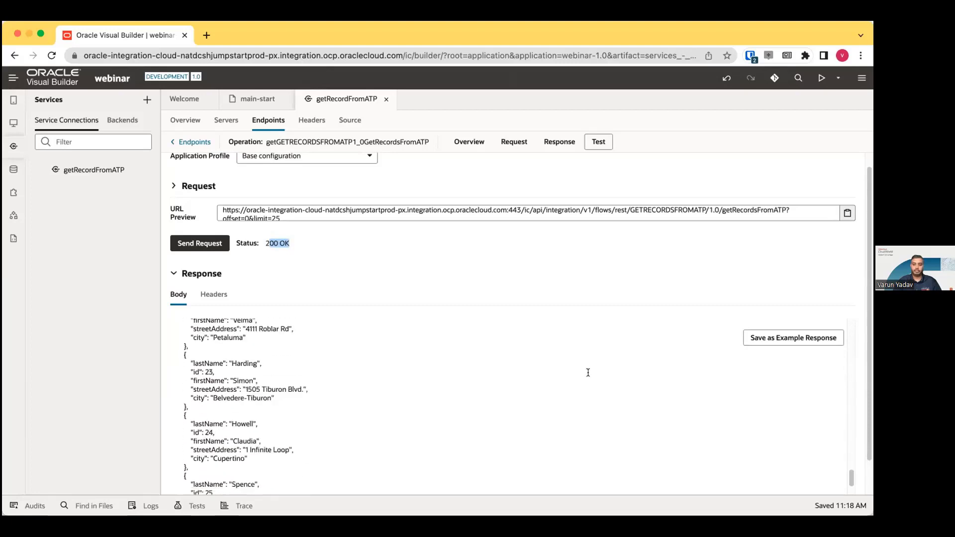
click(753, 343)
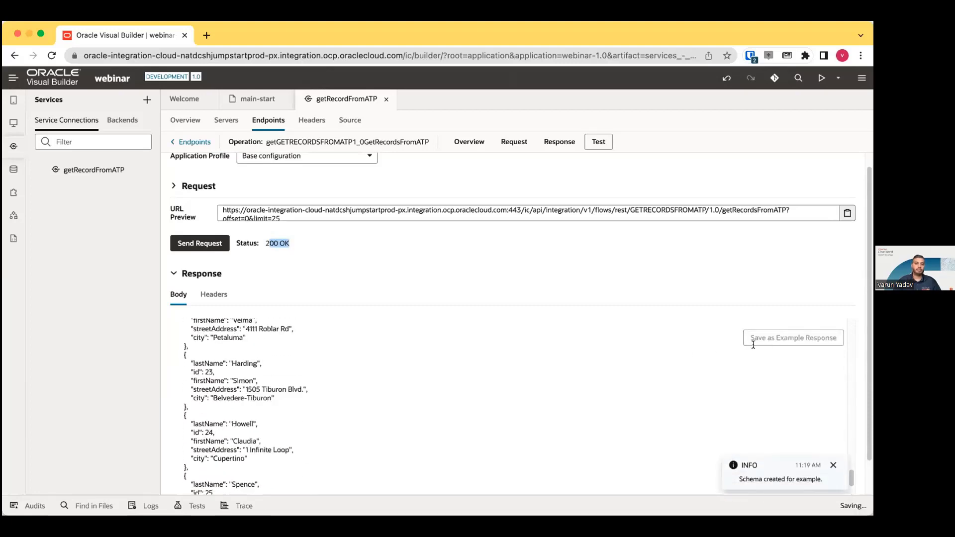
Find the Table component and place it in the empty content area of the main-start page
click(239, 103)
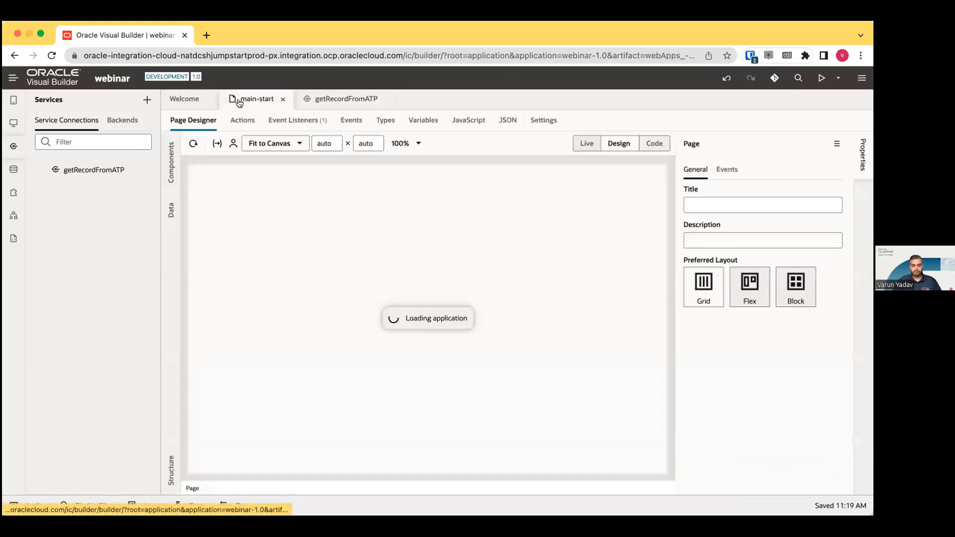
click(14, 148)
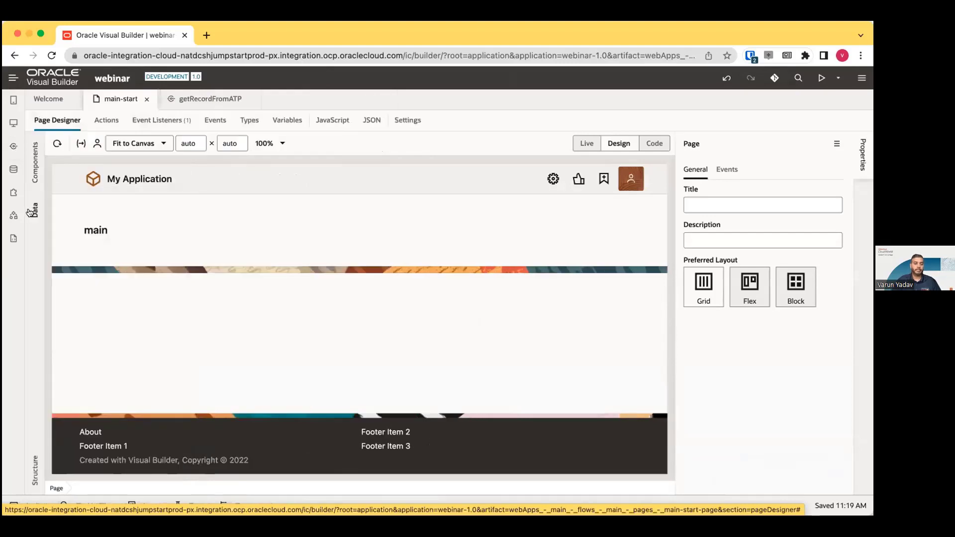
click(33, 164)
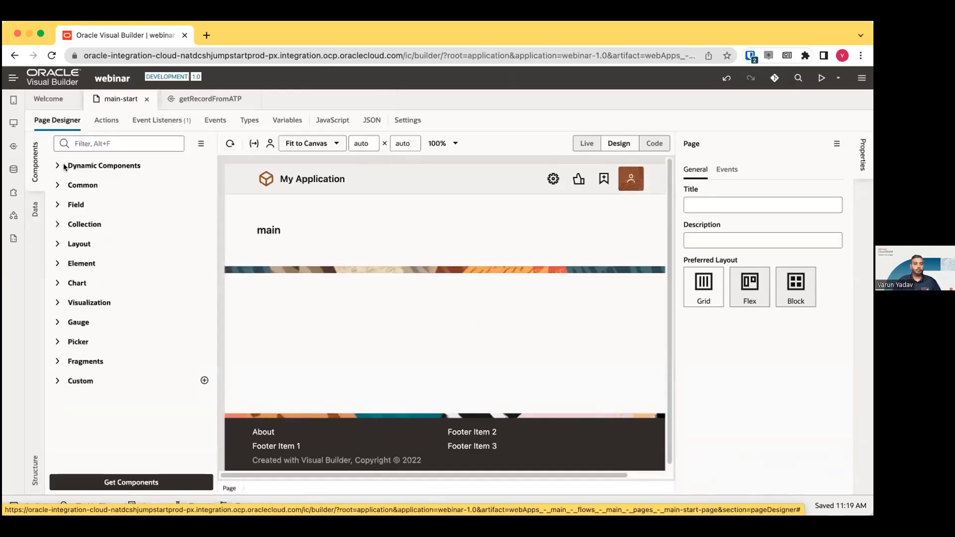
text(table)
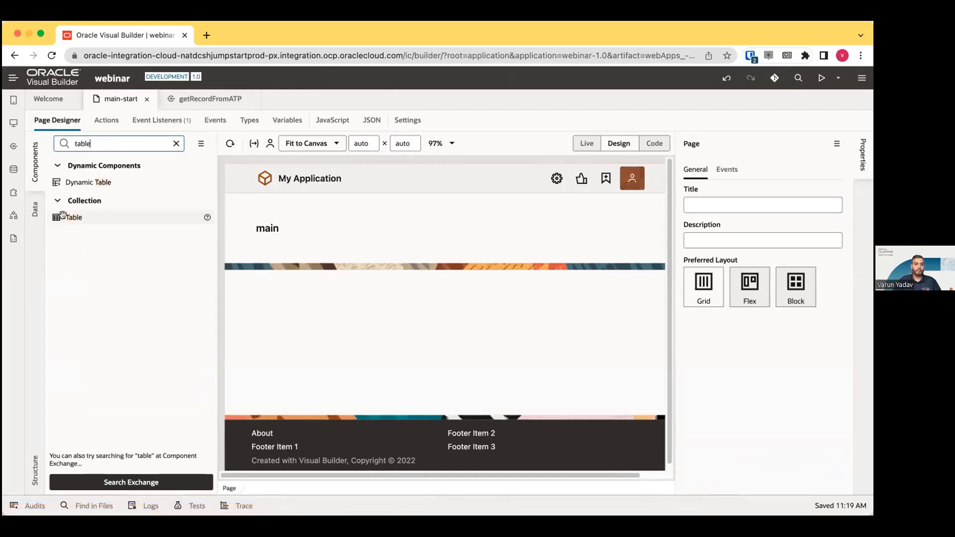
drag(74, 218, 336, 302)
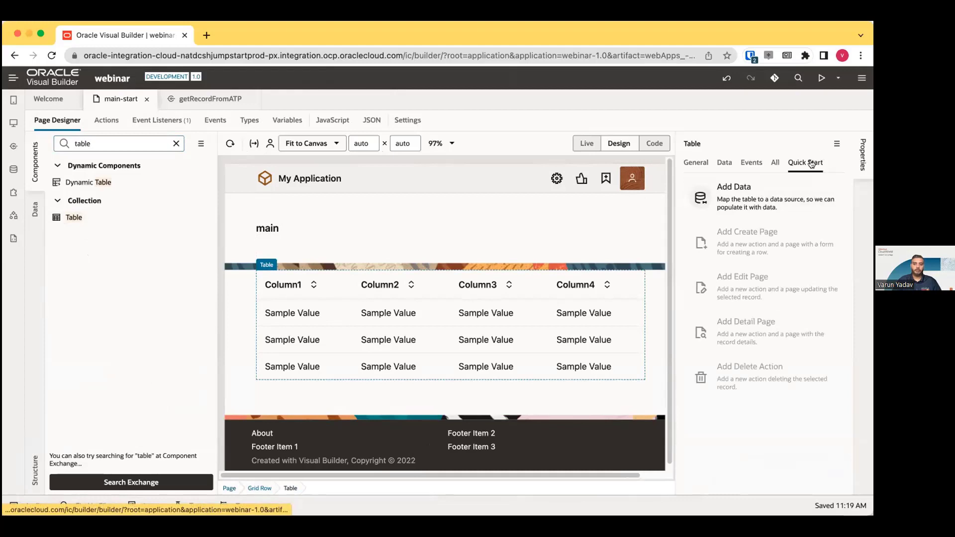
Start adding data to the table, using GETRECORDSFROMATP|01.00.0000 from the getRecordFromATP connection as the data source
click(756, 195)
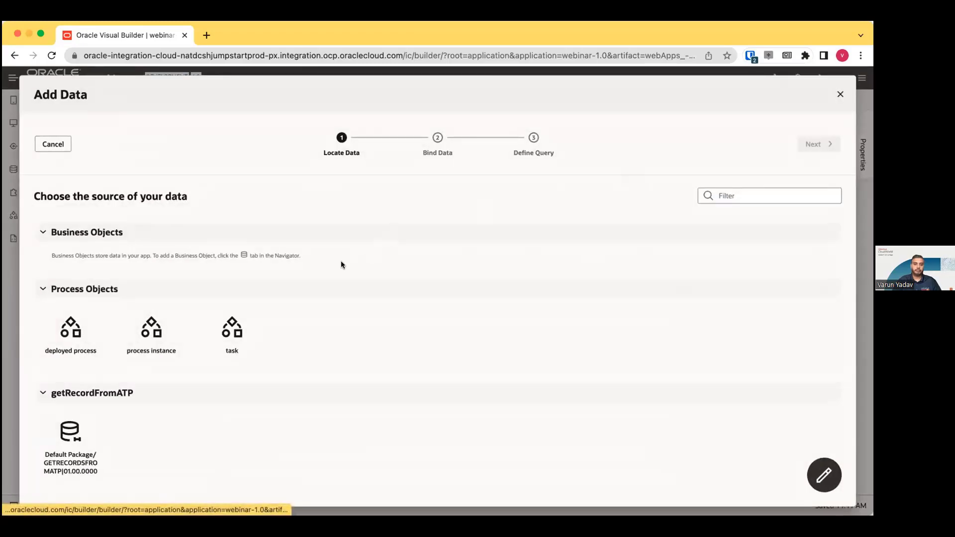
click(65, 435)
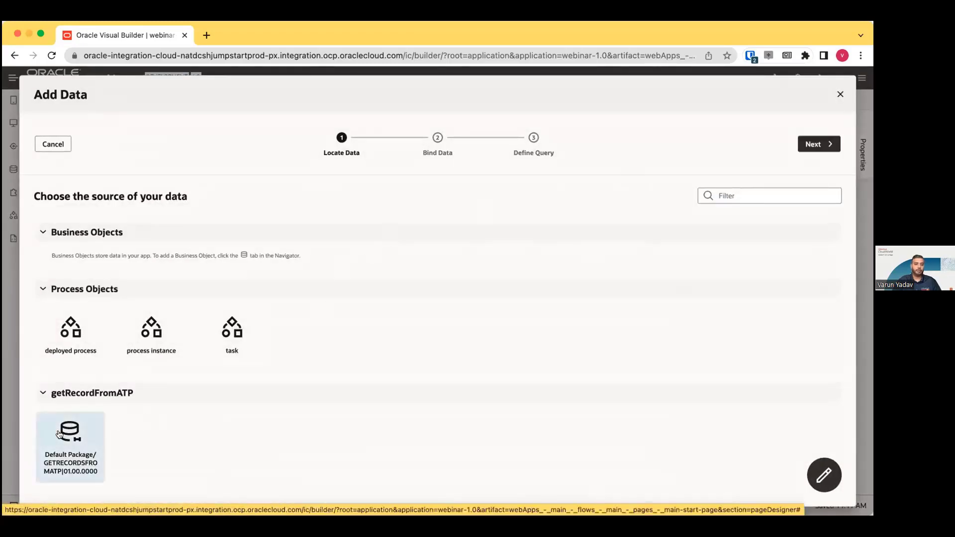
click(809, 146)
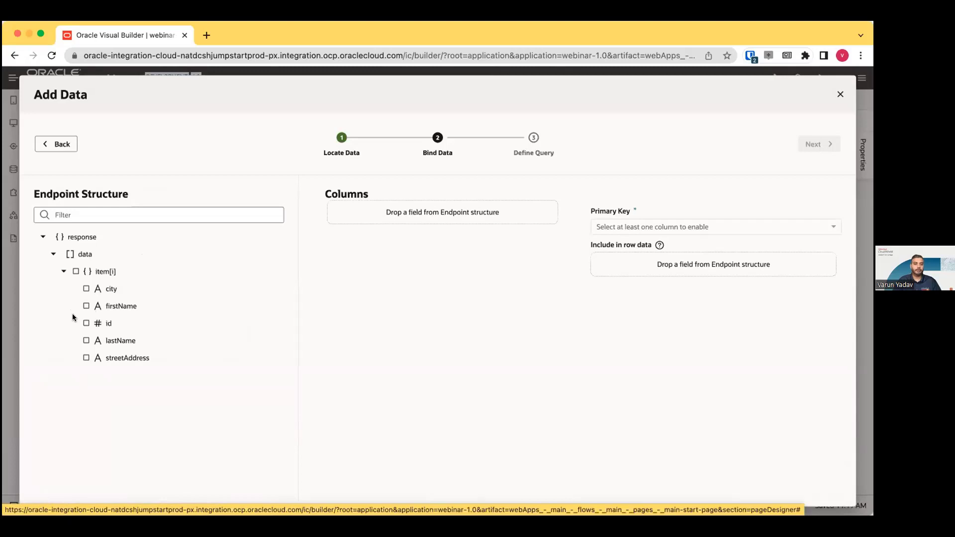
Bind all item fields as table columns ordered id, firstName, lastName, city, streetAddress, and finish adding the data without query mappings
click(76, 272)
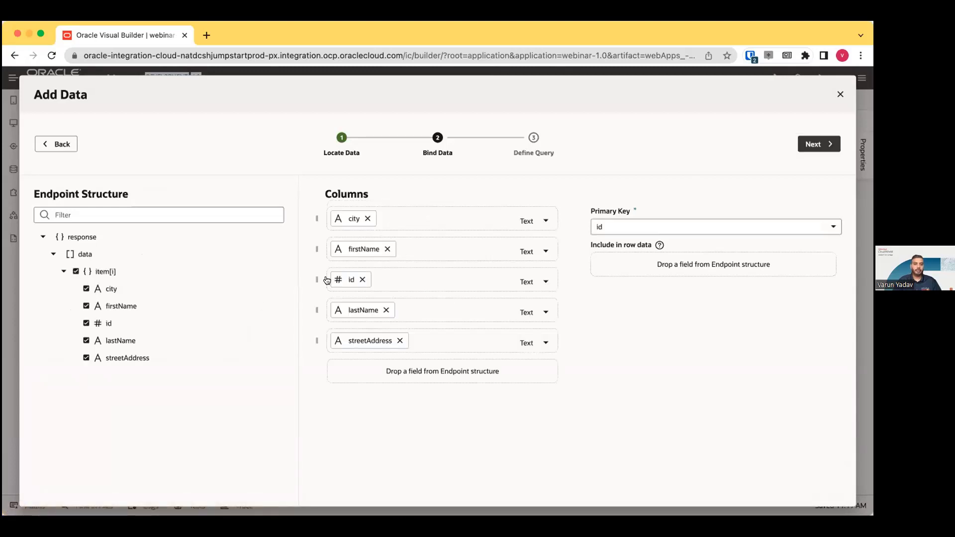
drag(313, 277, 321, 207)
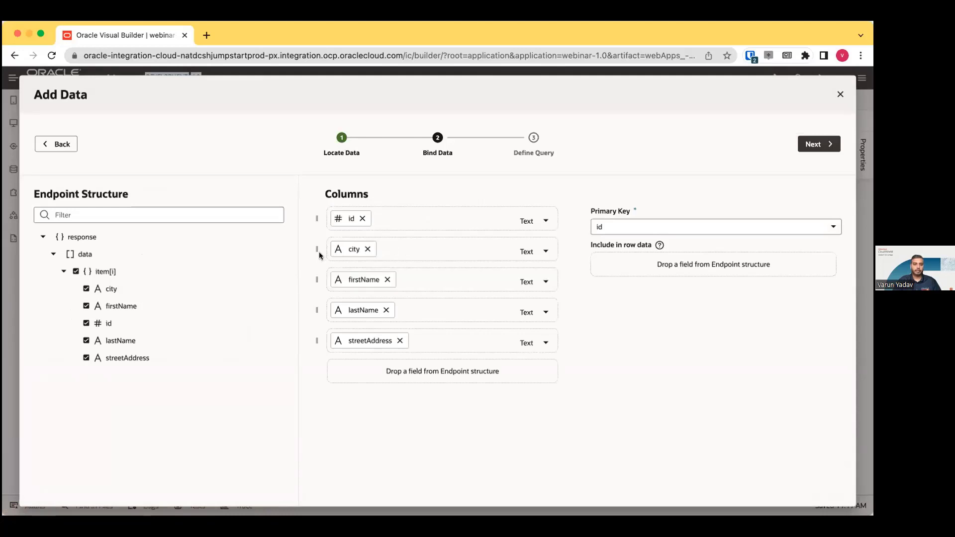
drag(316, 249, 314, 325)
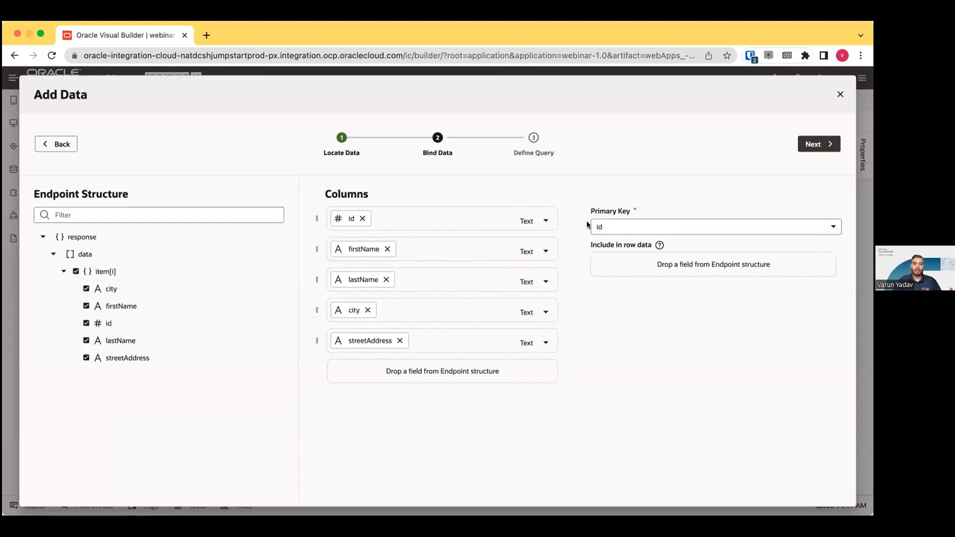
click(814, 149)
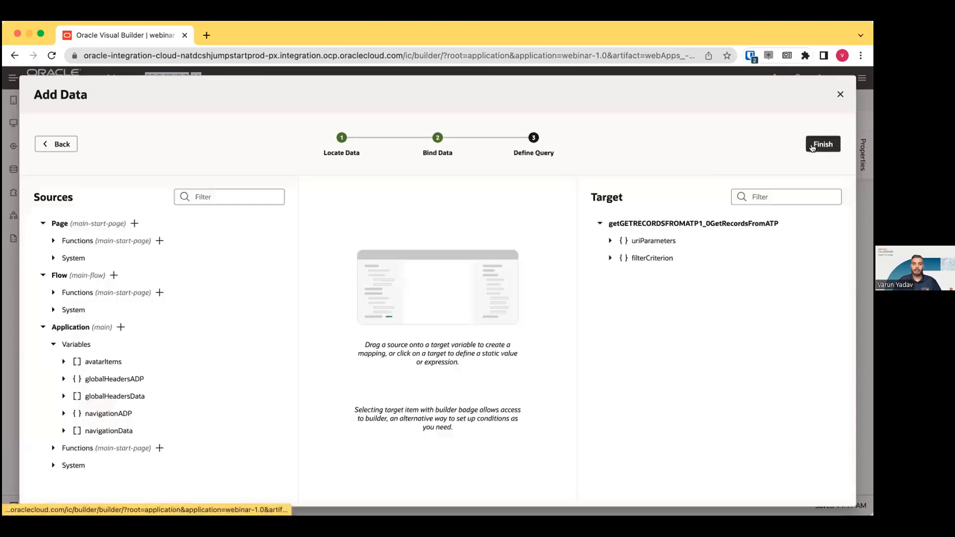
click(822, 145)
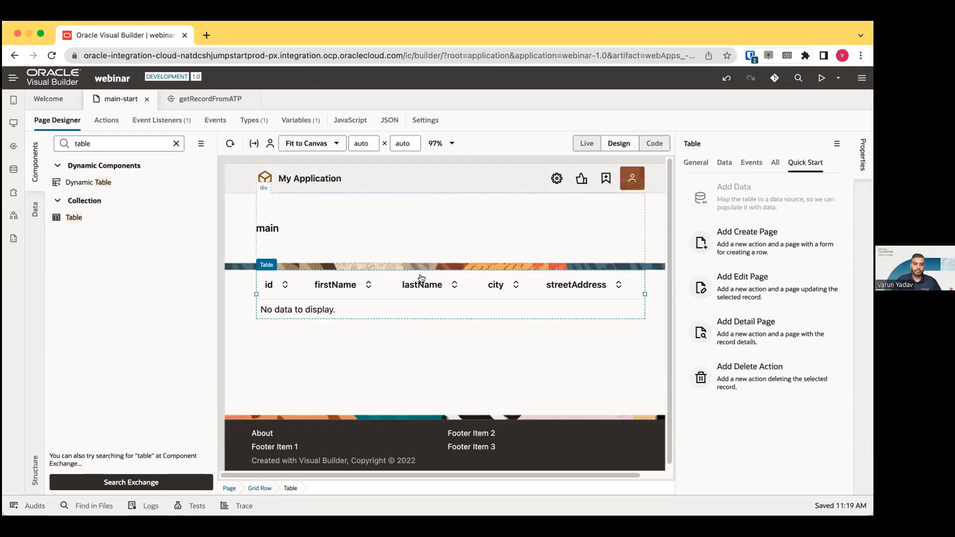
Review the parameters of the main-start page's service data provider variable, including limit and offset
click(309, 120)
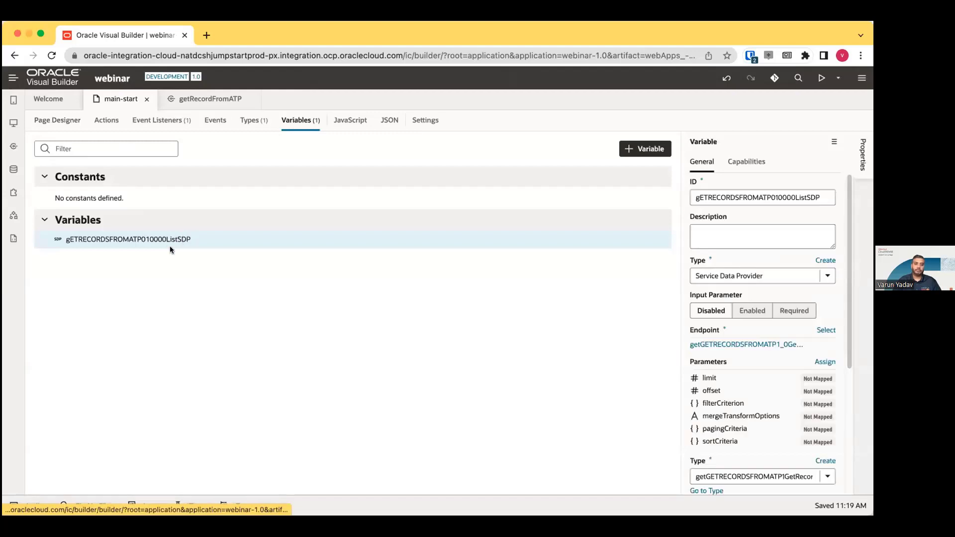
scroll(796, 293, down, 1)
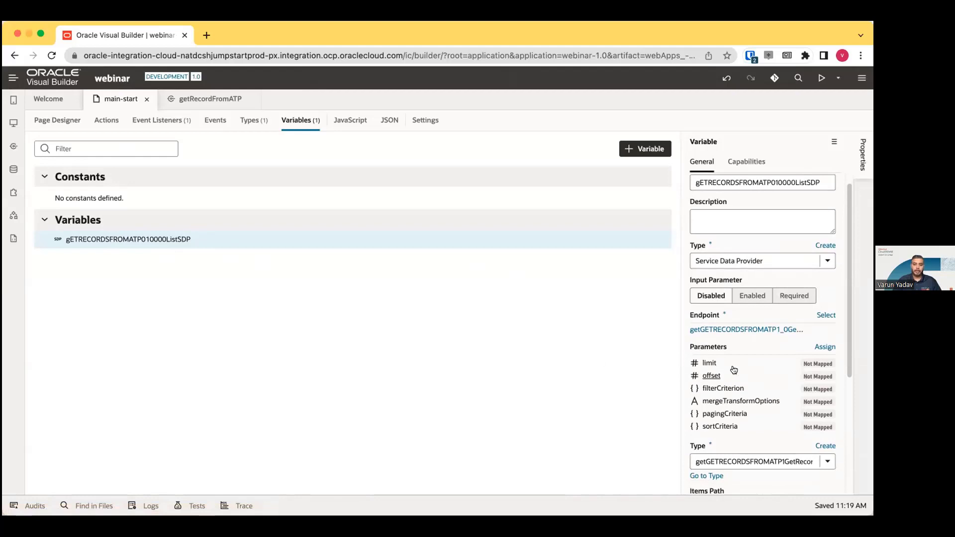
scroll(732, 369, down, 1)
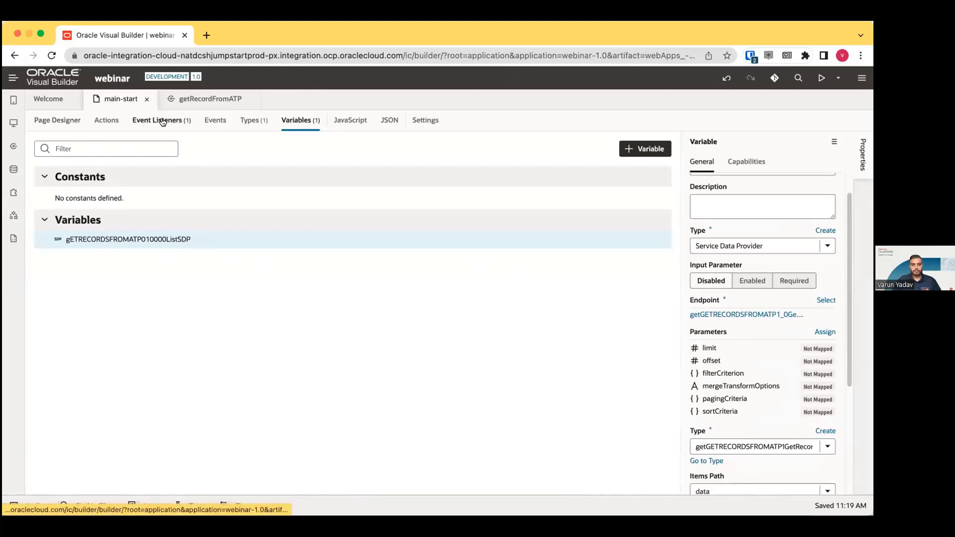
Open the overview of the getRecordFromATP service connection and start creating a new transforms source
click(190, 102)
click(14, 146)
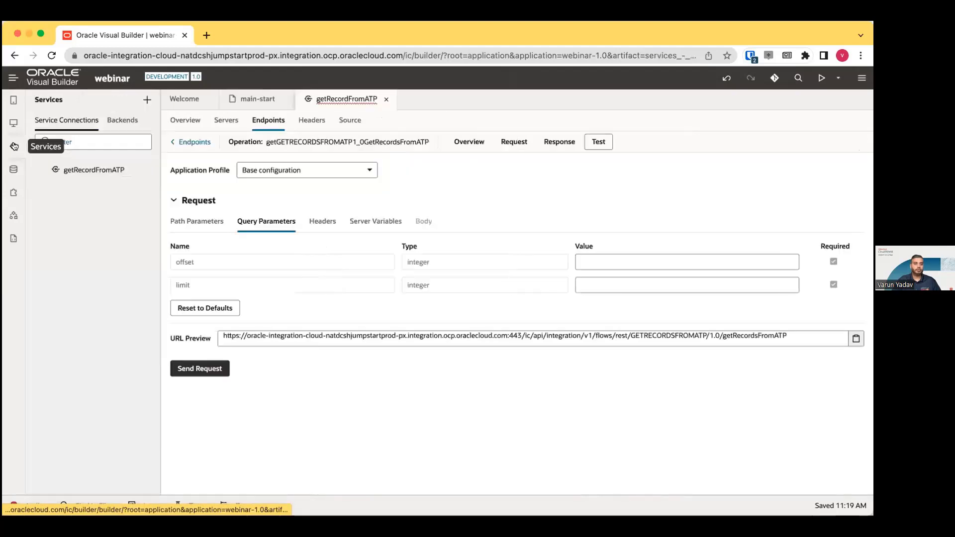
click(97, 169)
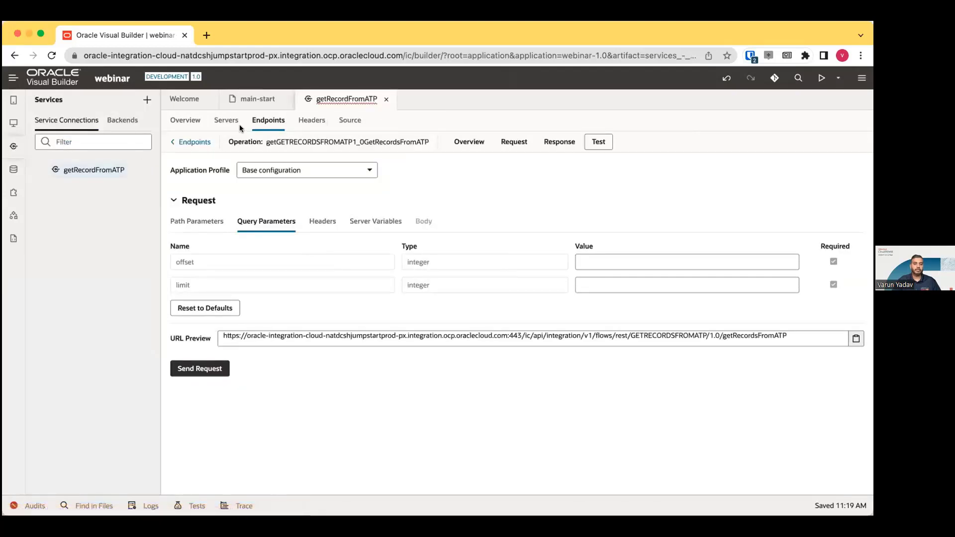
click(187, 120)
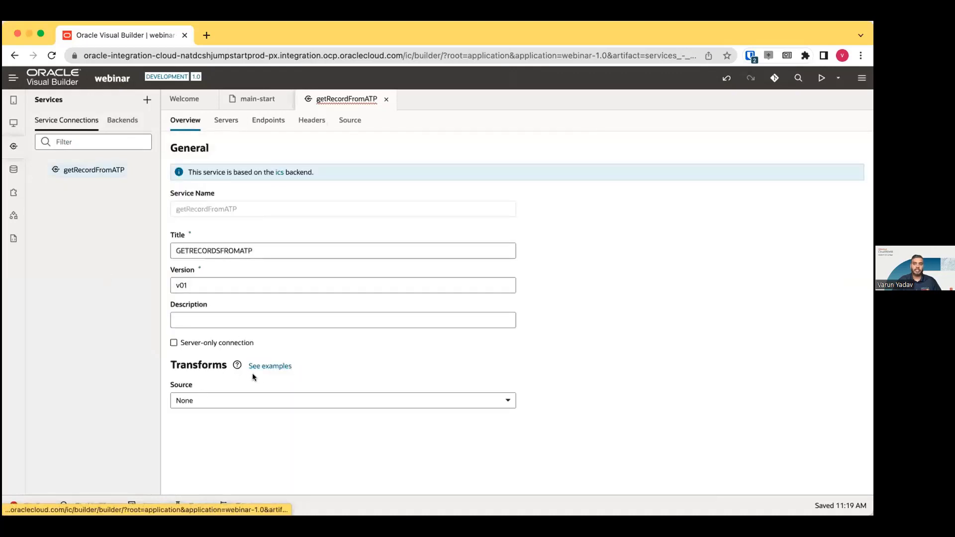
click(246, 400)
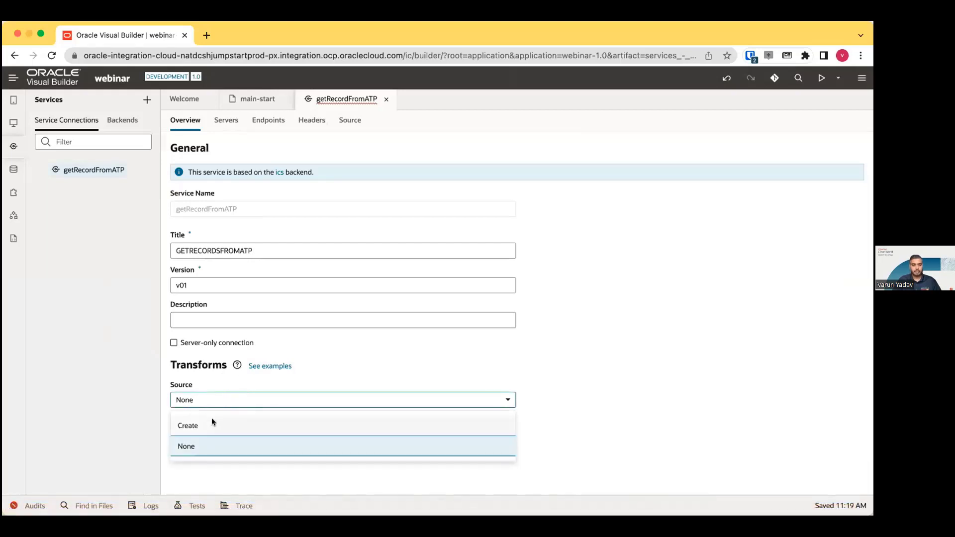
click(225, 423)
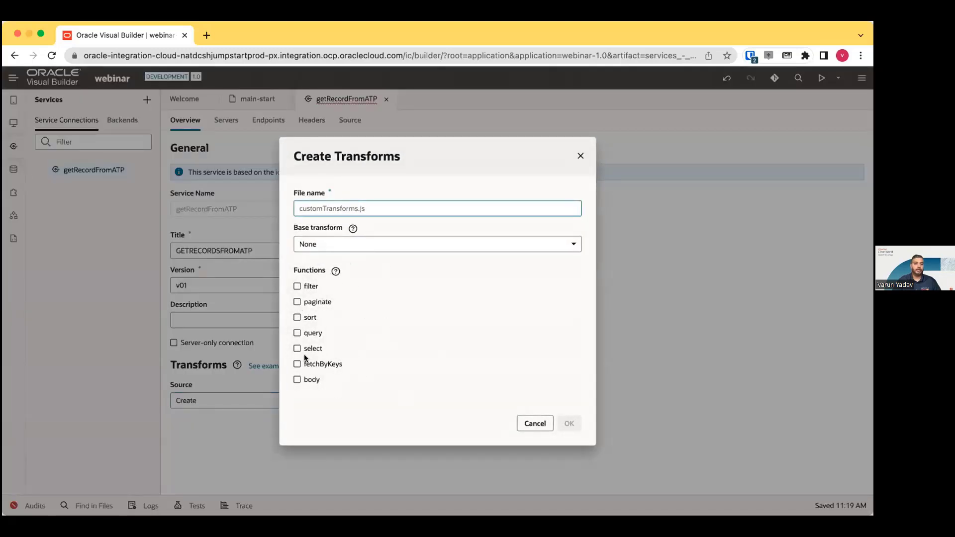
Create the transforms file paginate.js with only the paginate function enabled and no base transform
click(320, 301)
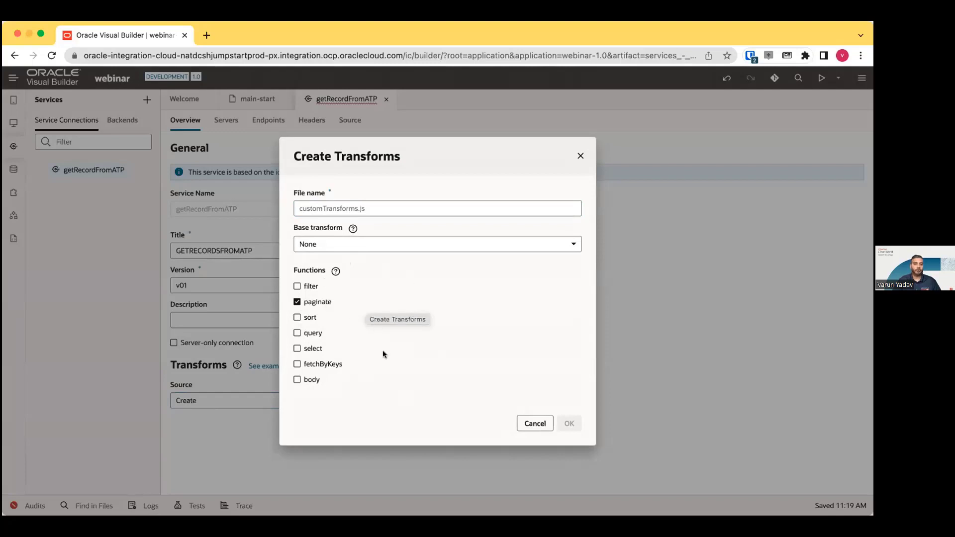
click(413, 208)
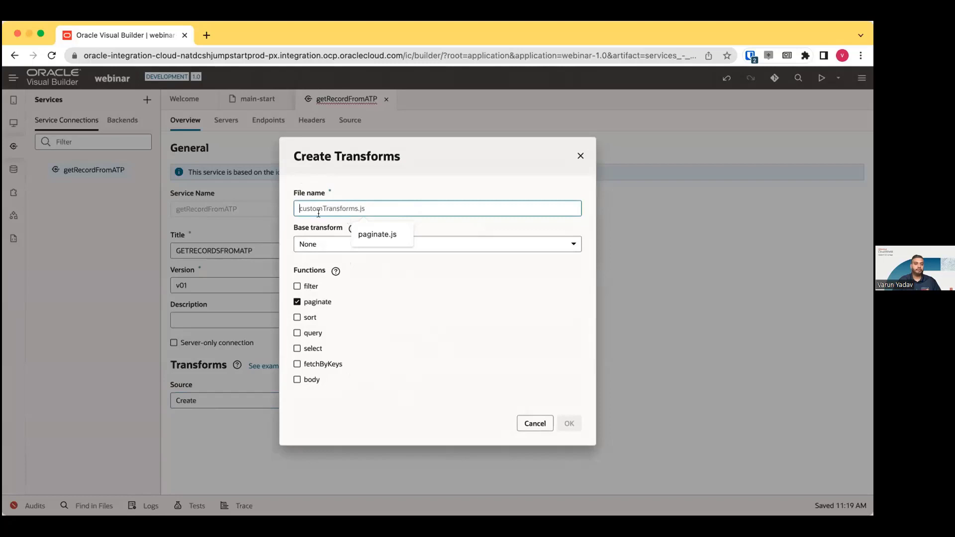
click(373, 234)
click(372, 237)
click(413, 218)
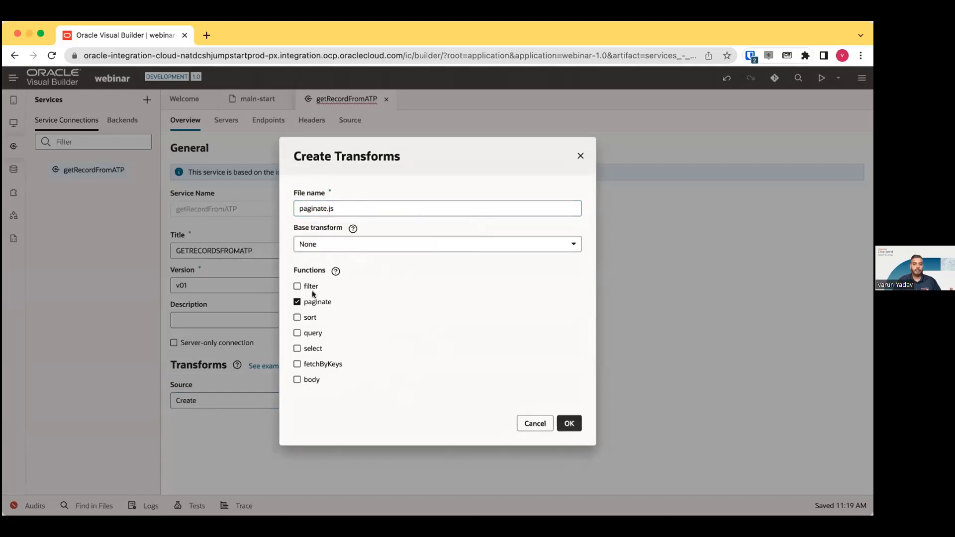
click(565, 421)
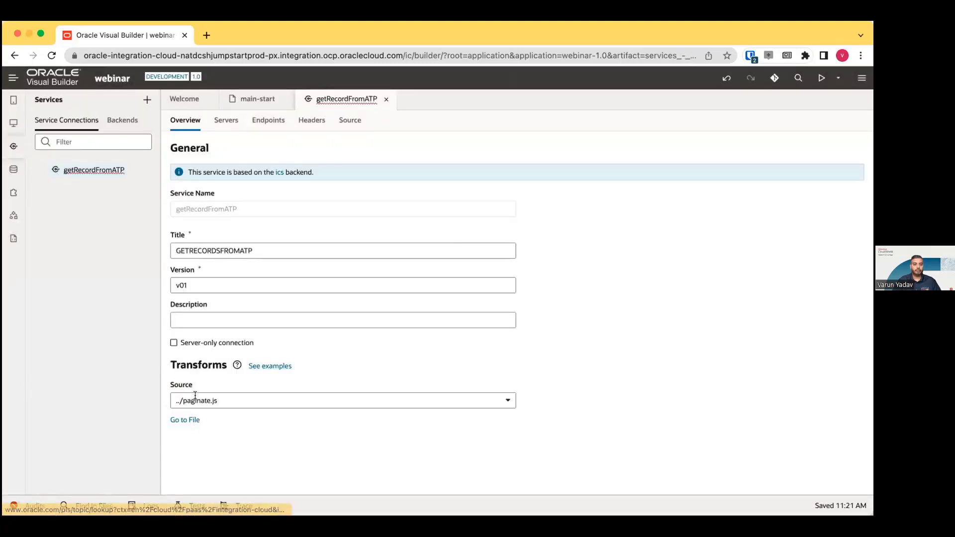
Open the paginate.js transforms file and examine the request paginate function that handles the limit and offset parameters
click(180, 423)
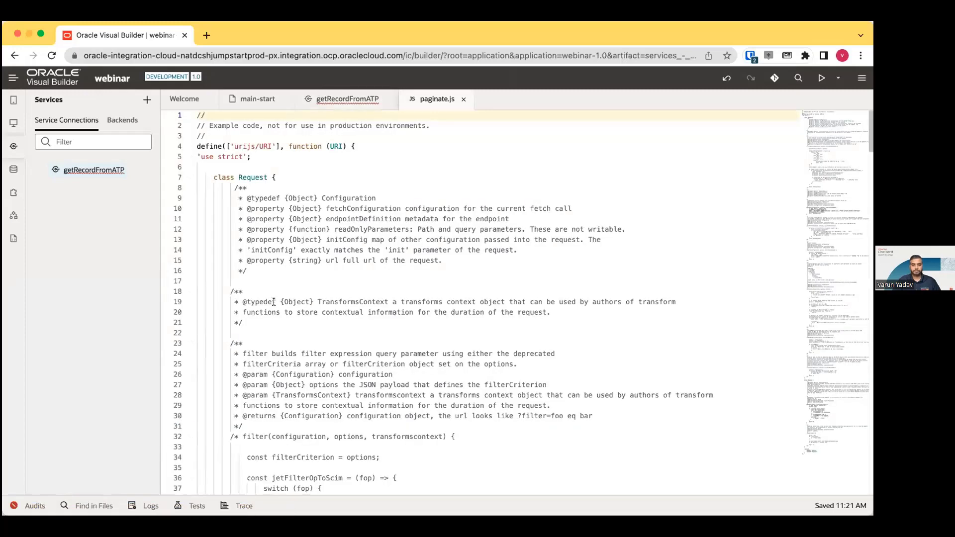
mouse_move(339, 225)
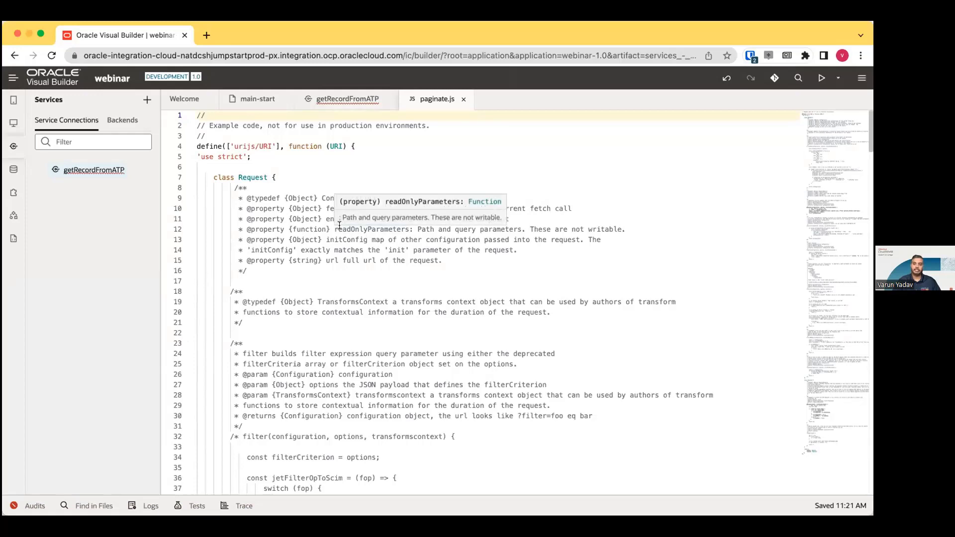
scroll(474, 232, down, 10)
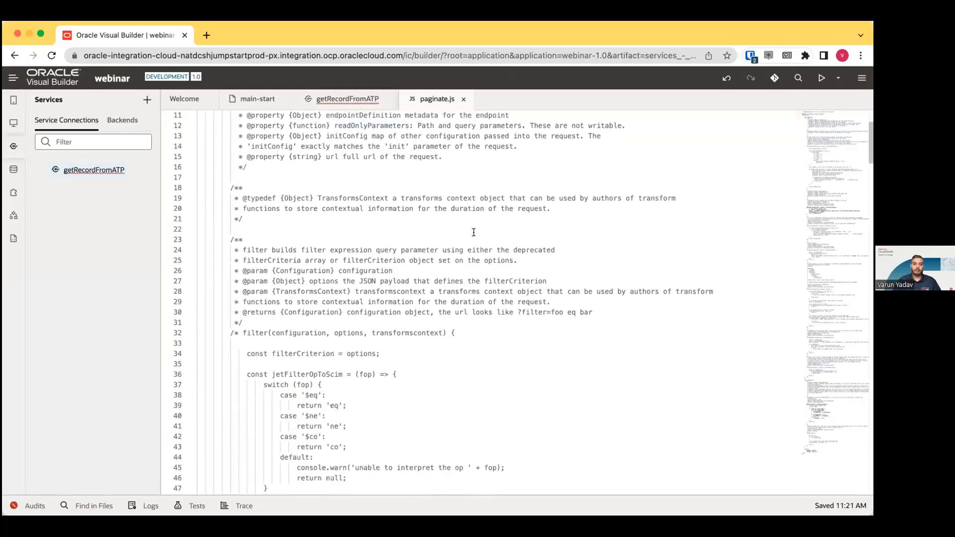
scroll(474, 232, down, 5)
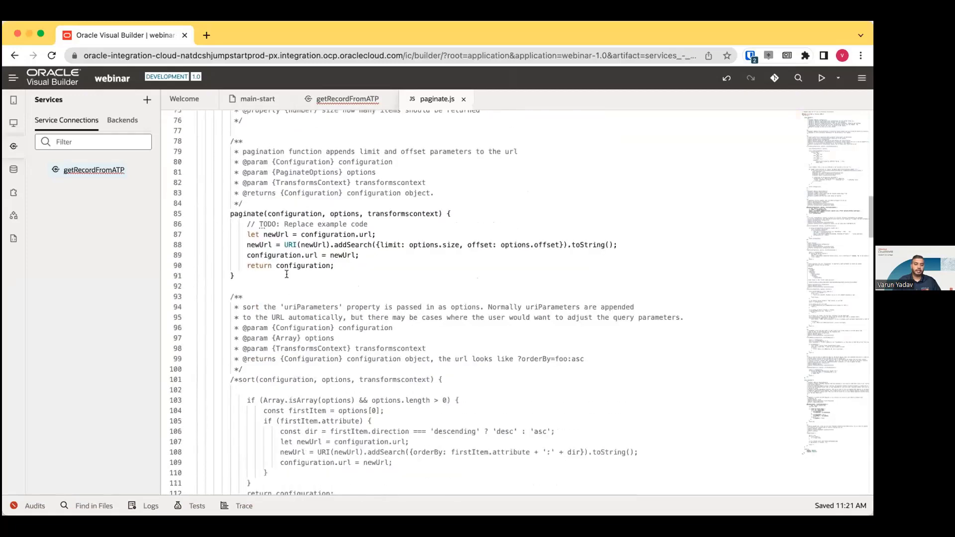
drag(290, 273, 202, 204)
scroll(304, 253, down, 1)
scroll(305, 252, down, 1)
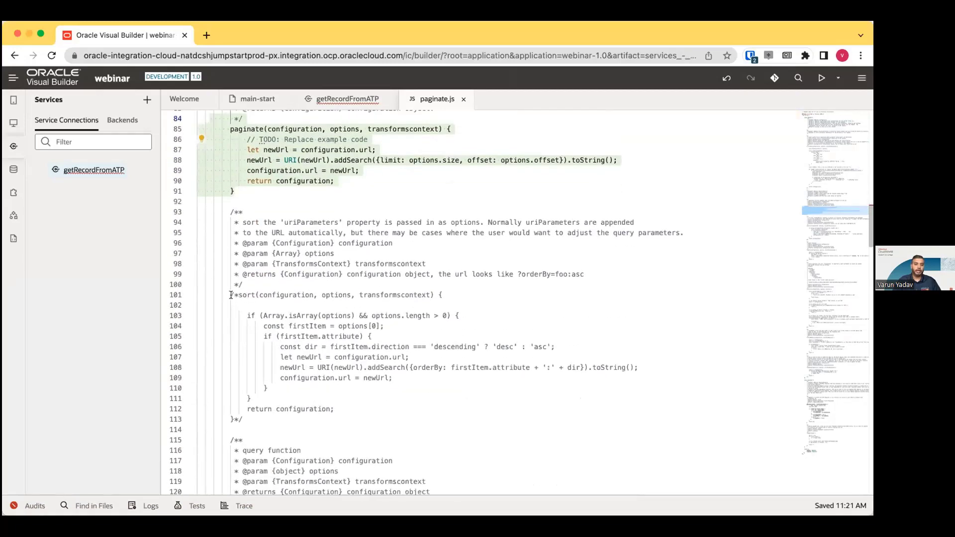
Look through the commented-out sort, query, select and filter functions in the request part of paginate.js
drag(231, 295, 336, 416)
scroll(336, 416, down, 4)
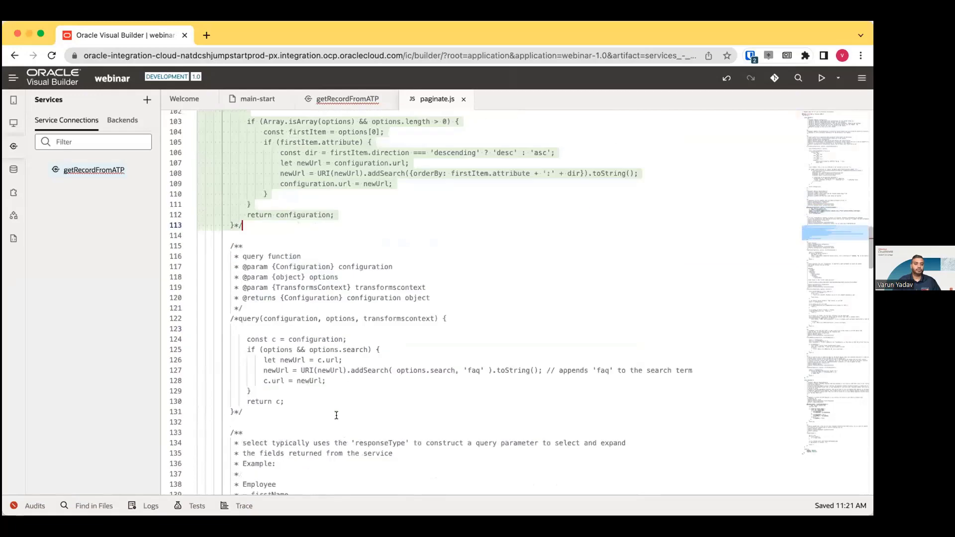
scroll(337, 415, down, 5)
scroll(258, 259, down, 4)
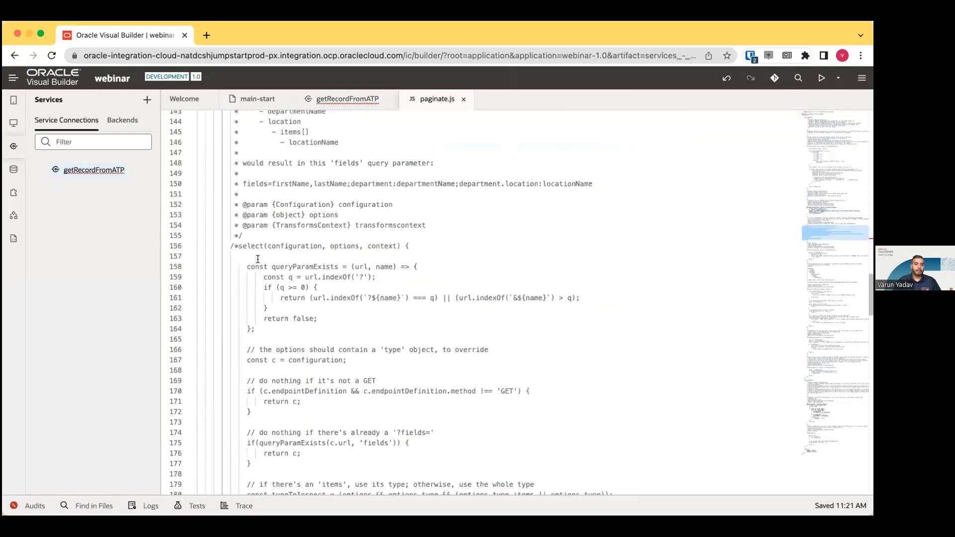
scroll(258, 258, down, 6)
scroll(258, 259, up, 18)
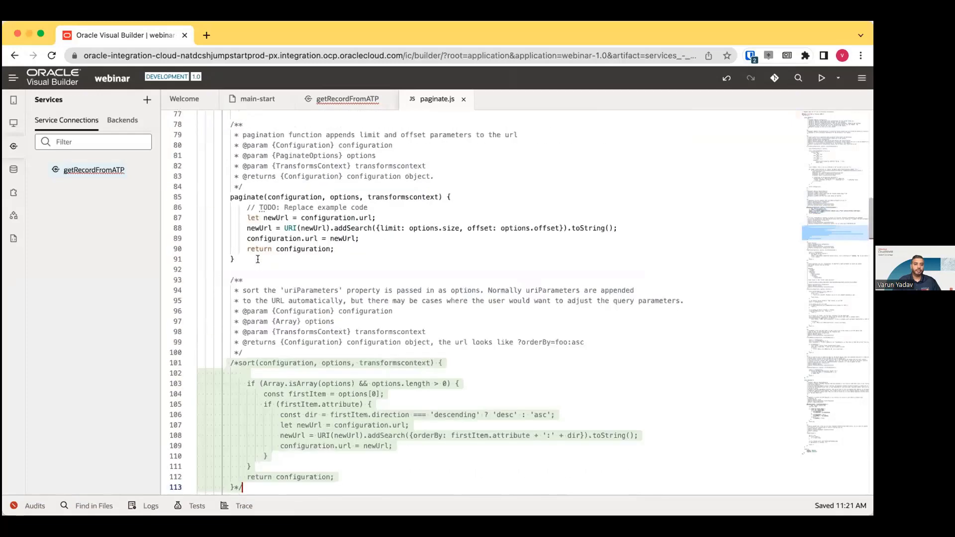
scroll(258, 259, up, 10)
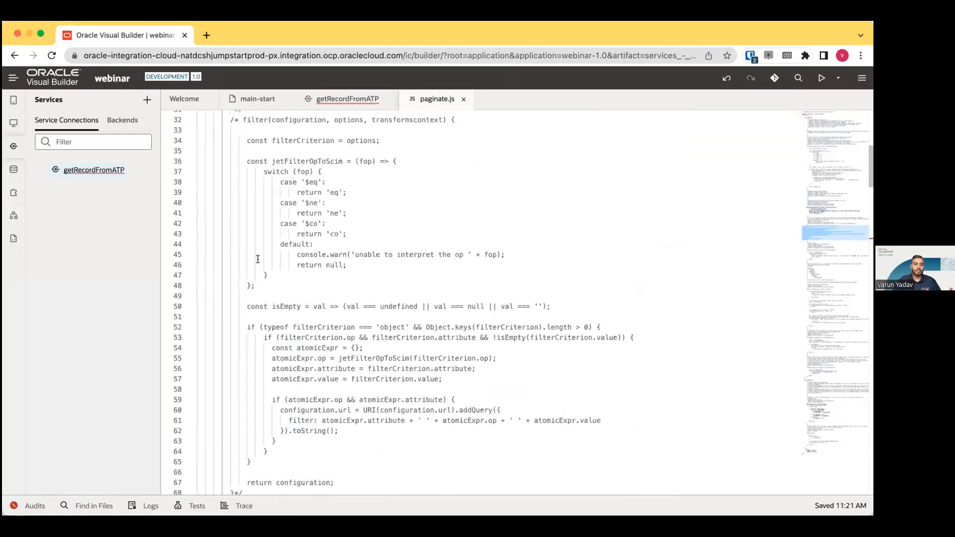
scroll(258, 259, up, 5)
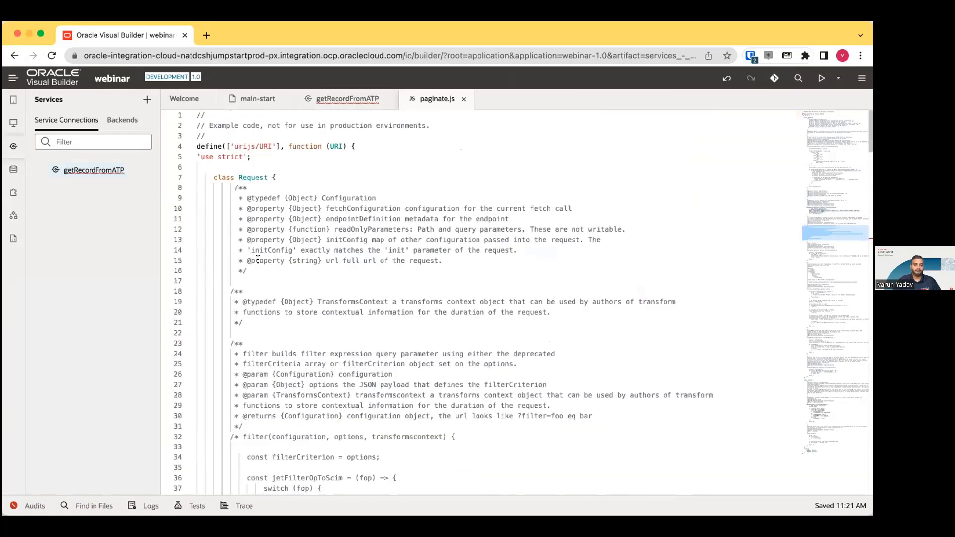
Locate the response paginate function in paginate.js and examine how it sets totalSize and hasMore
scroll(257, 259, down, 14)
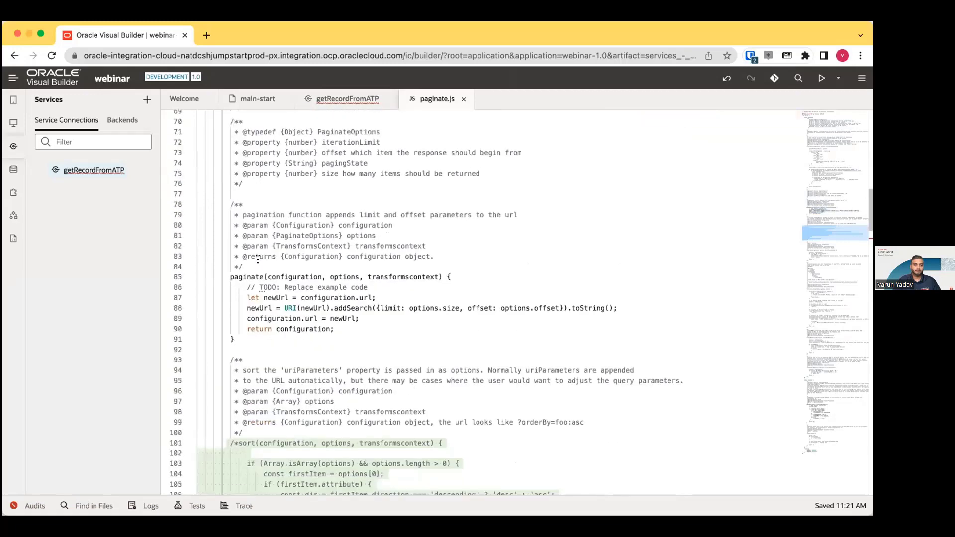
scroll(210, 293, down, 20)
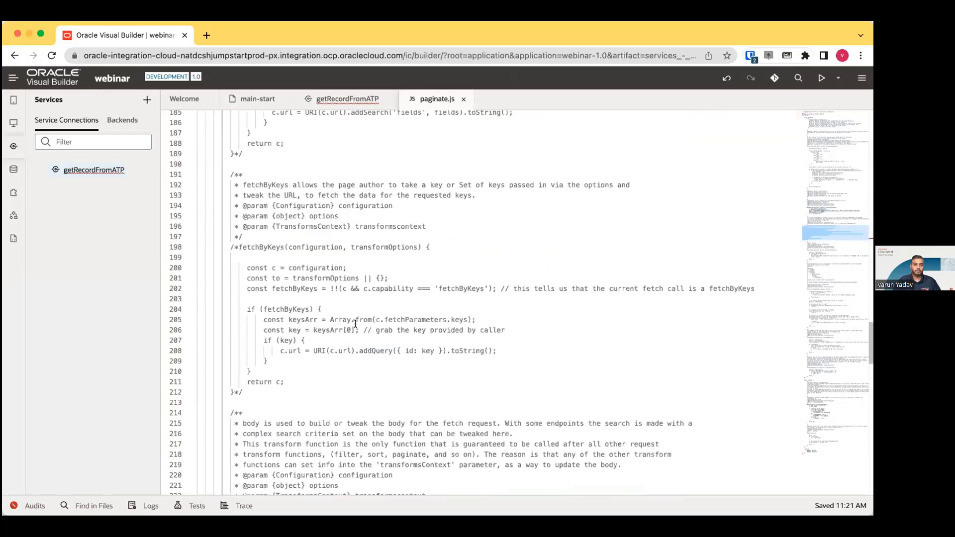
scroll(355, 324, down, 7)
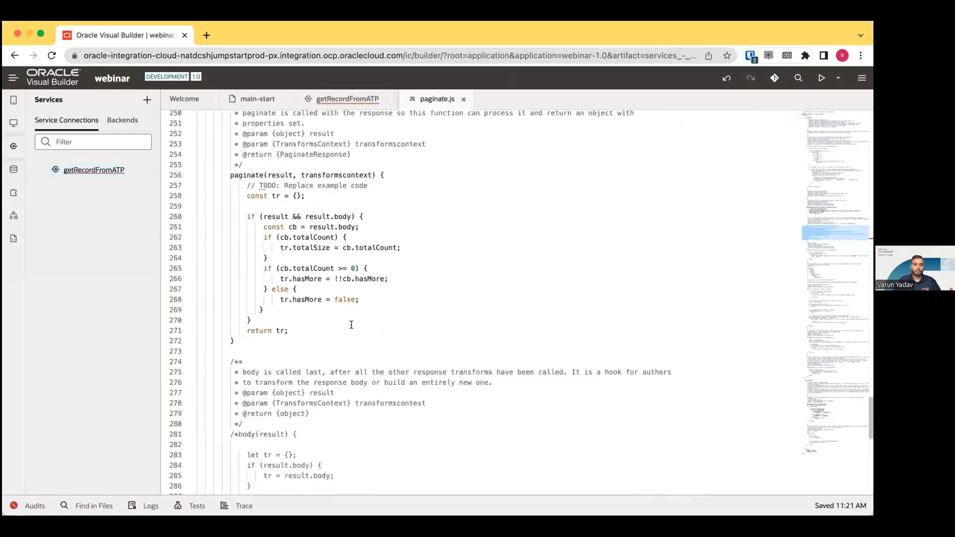
drag(217, 175, 287, 337)
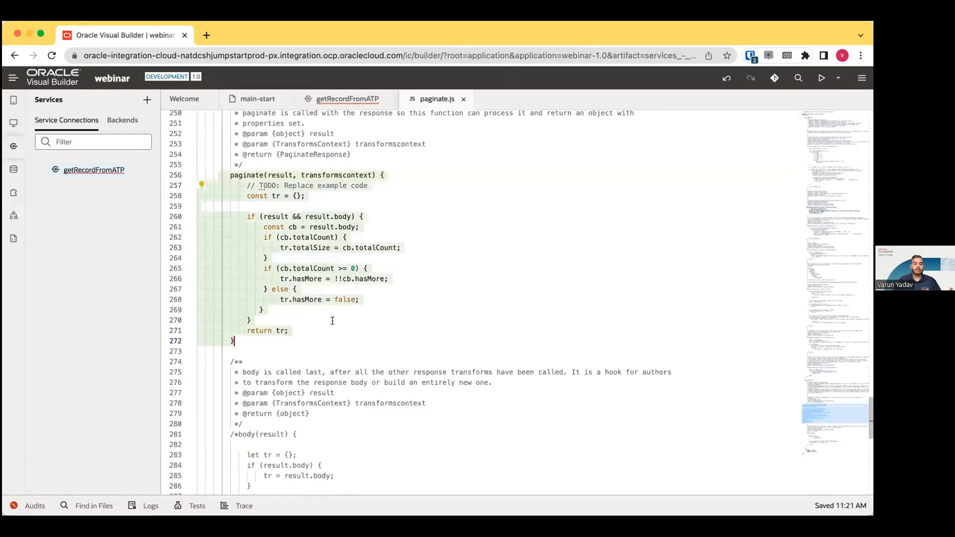
click(372, 278)
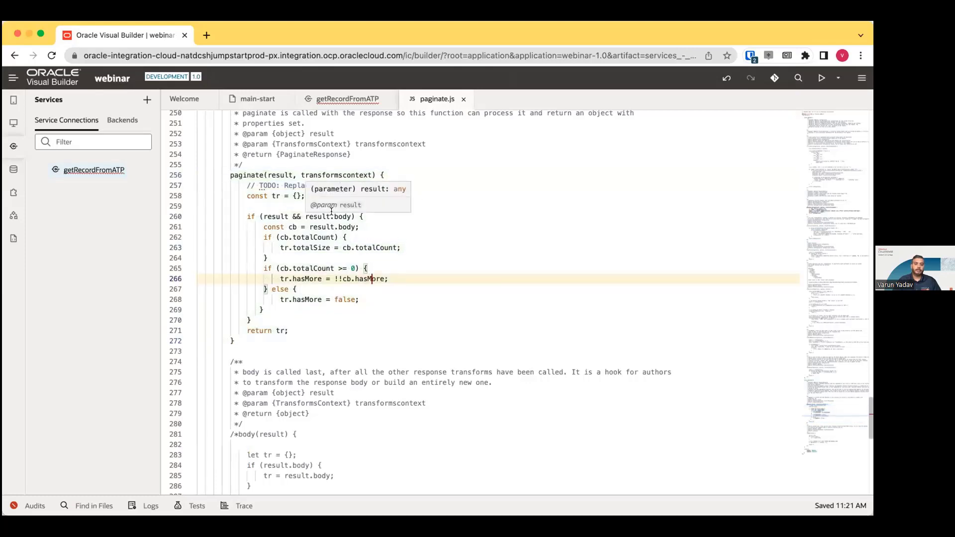
click(349, 309)
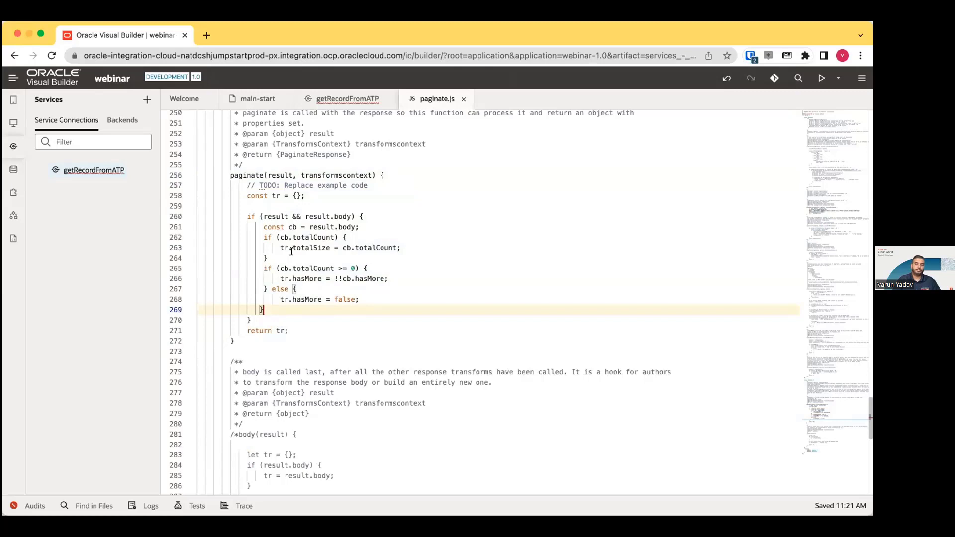
drag(272, 248, 384, 279)
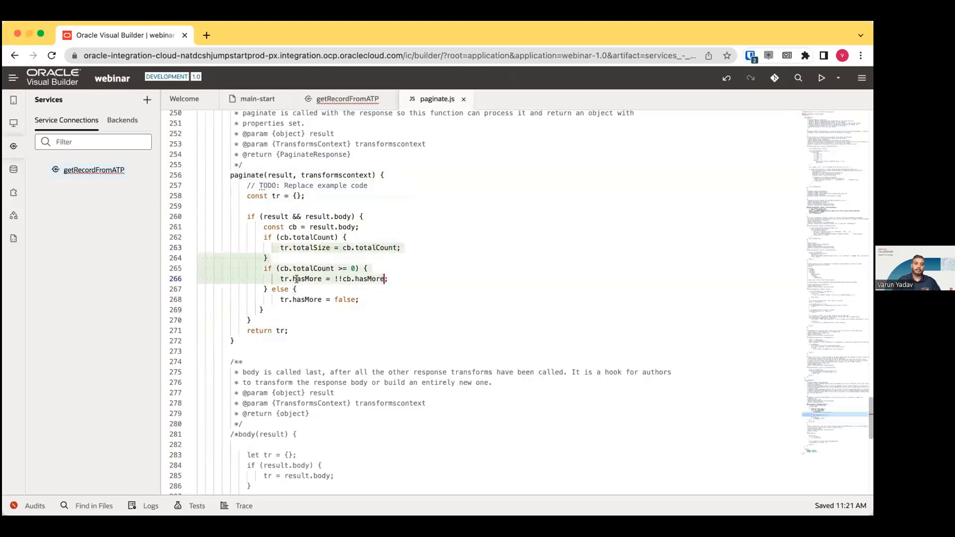
click(395, 268)
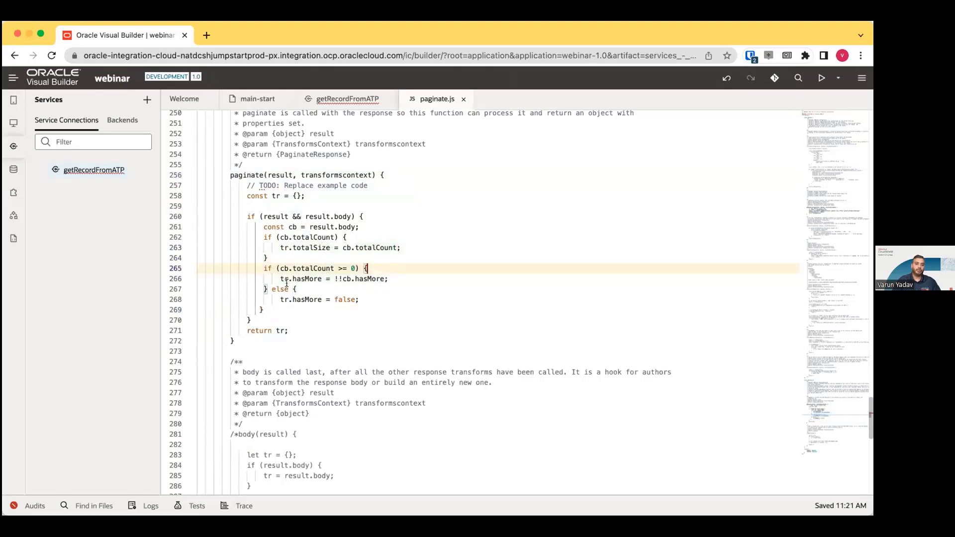
Examine the hasMore assignments in both branches of the totalCount check in the response paginate function
click(341, 278)
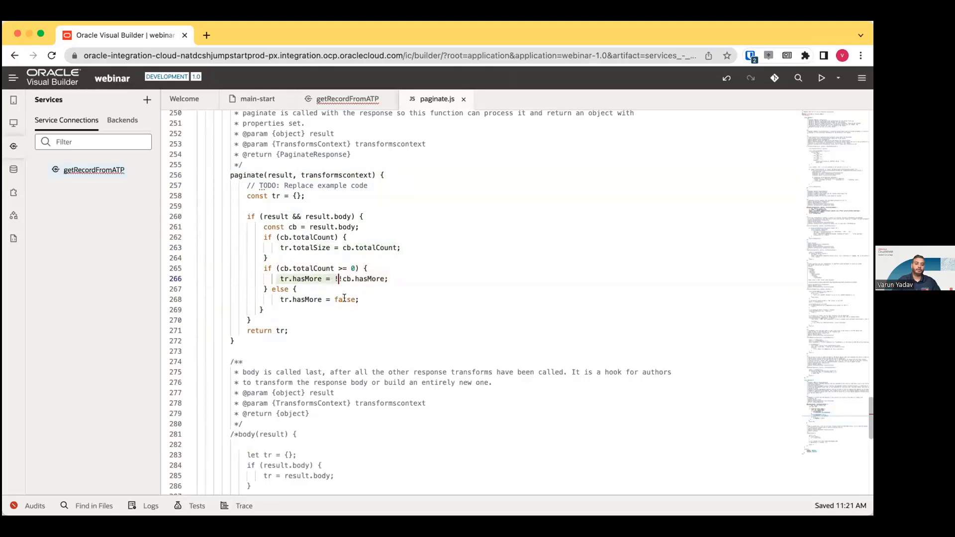
click(366, 299)
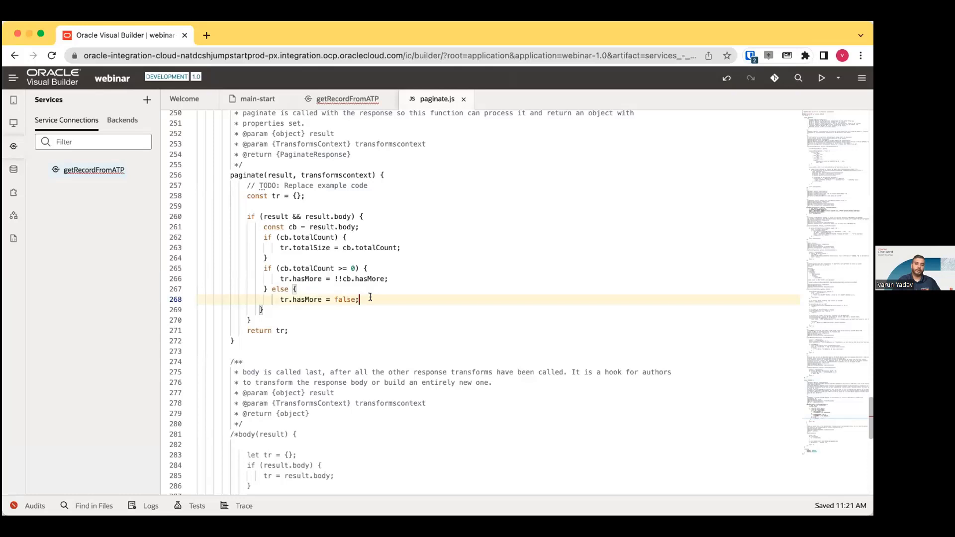
drag(258, 299, 362, 300)
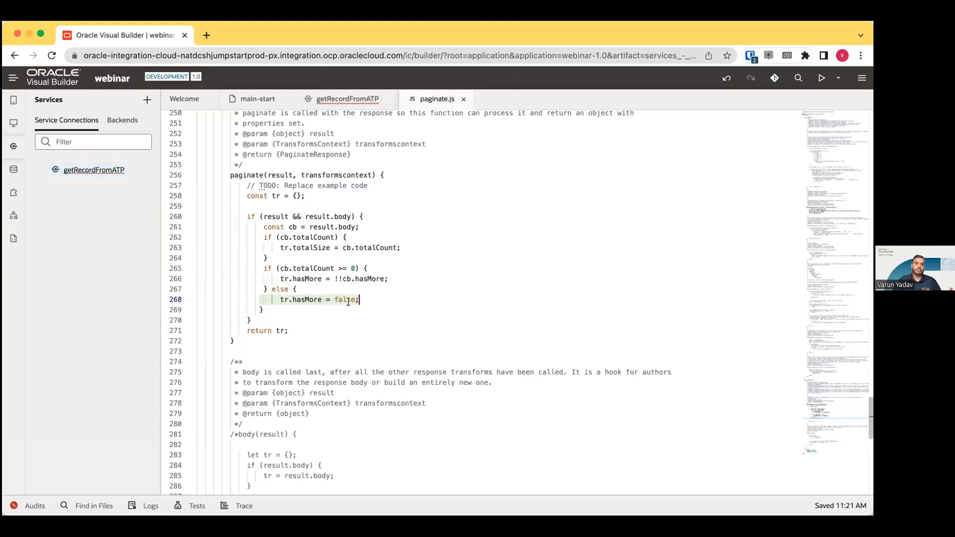
Review the getRecordFromATP connection's overview with its transforms source, and look through the table on the main-start page
click(355, 108)
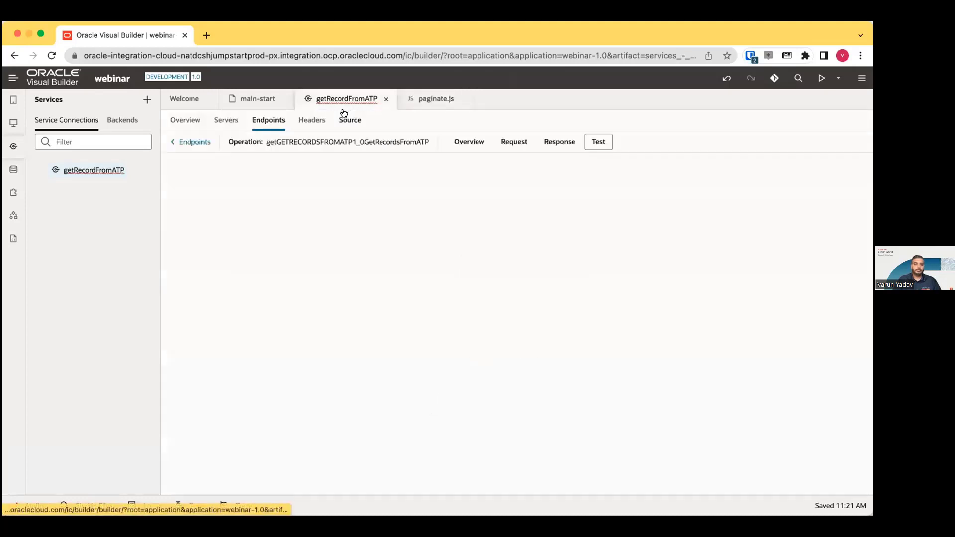
click(201, 121)
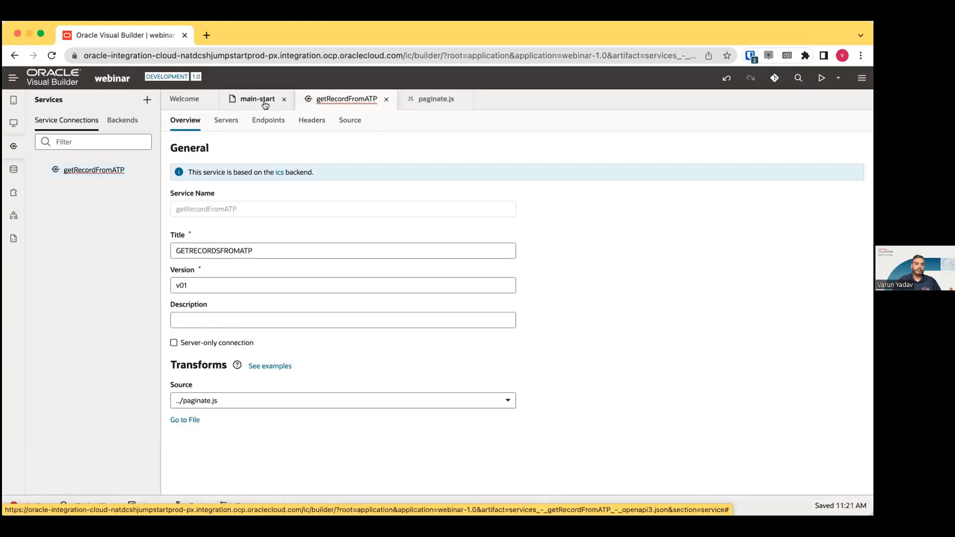
click(236, 107)
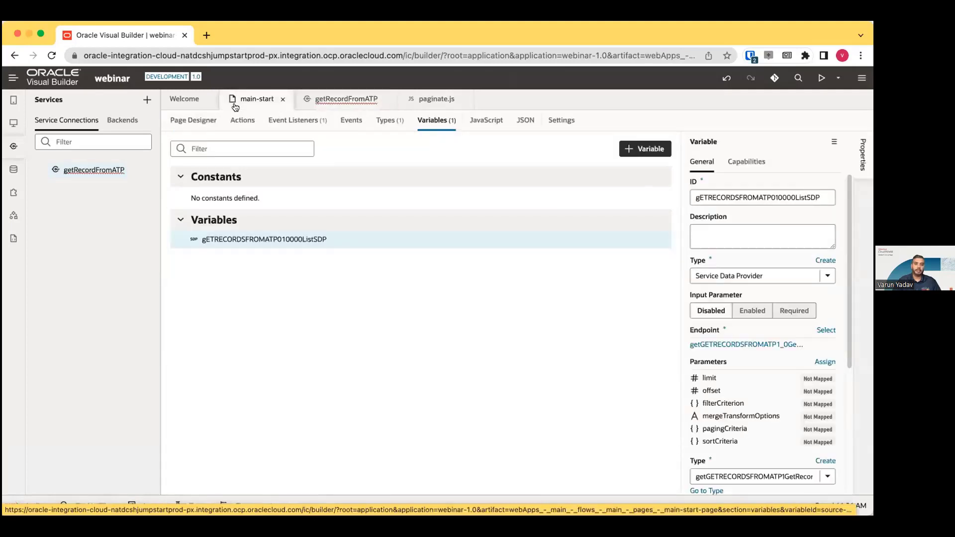
click(209, 122)
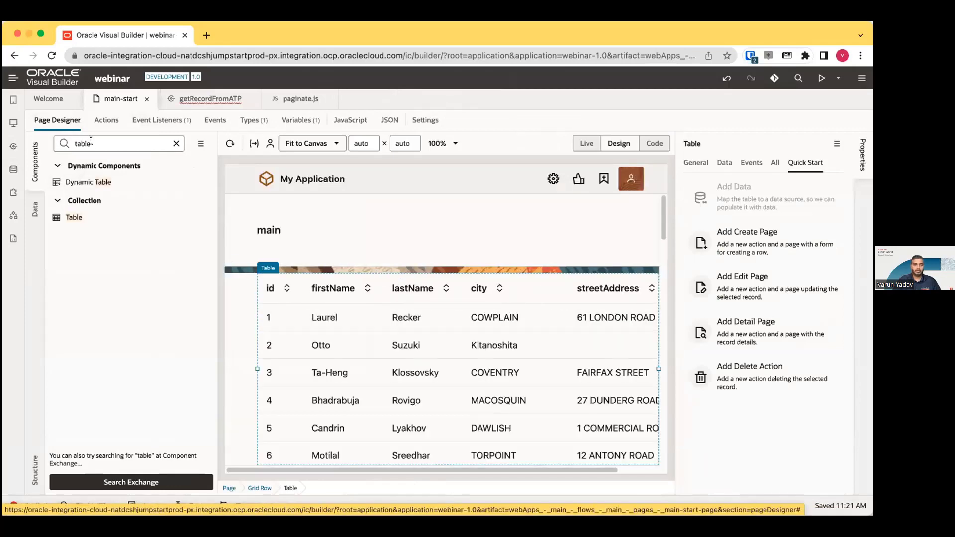
scroll(382, 320, down, 20)
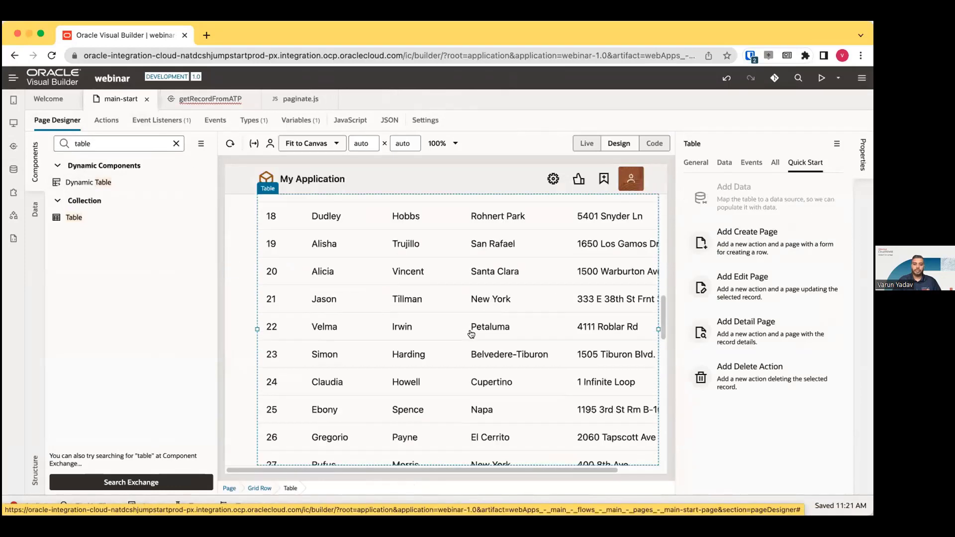
scroll(435, 304, up, 5)
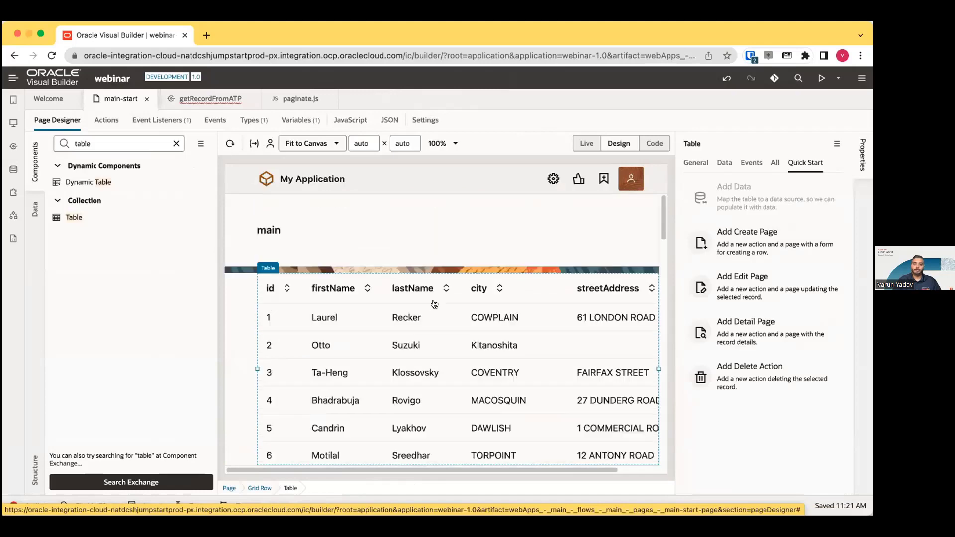
Preview the web app and look through the customer table to check that further records load
click(822, 78)
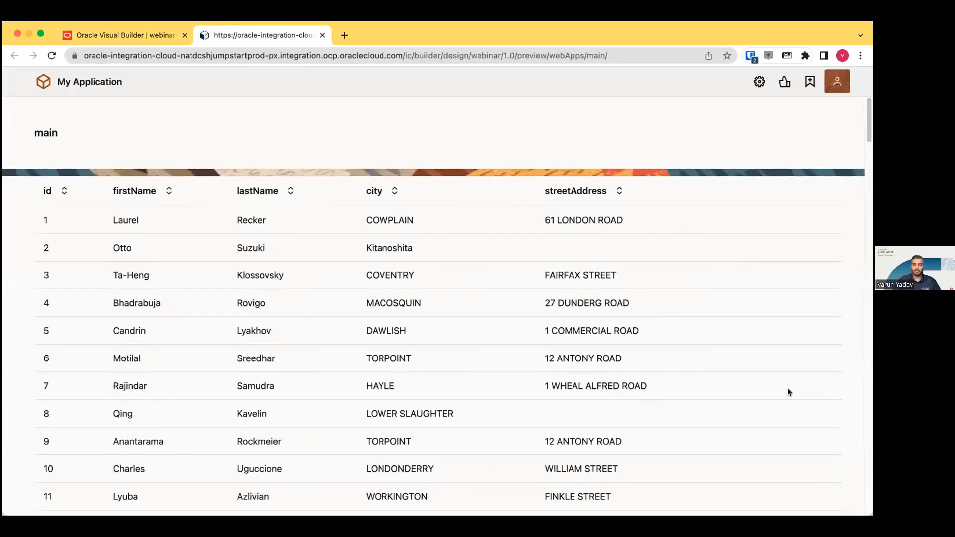
scroll(734, 340, down, 20)
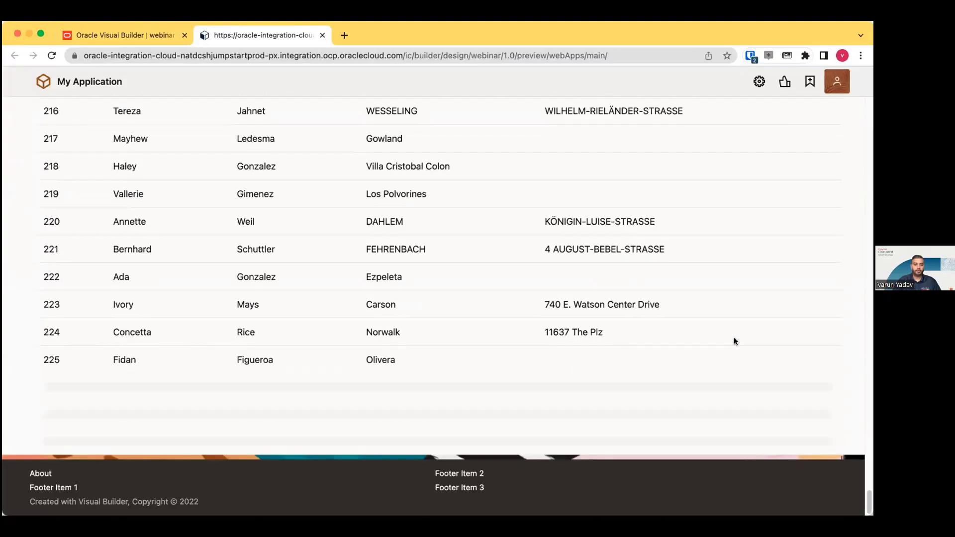
scroll(734, 340, down, 20)
scroll(734, 340, up, 20)
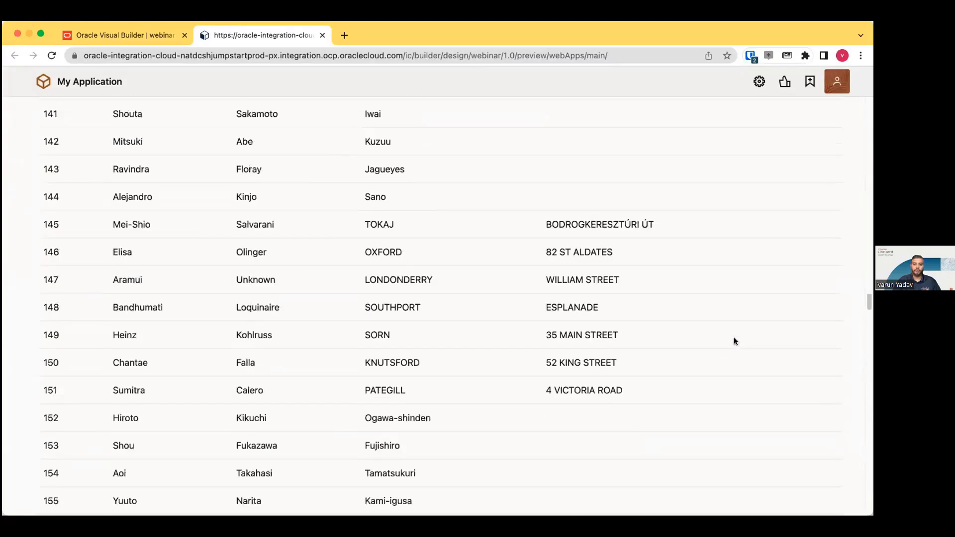
scroll(733, 337, up, 20)
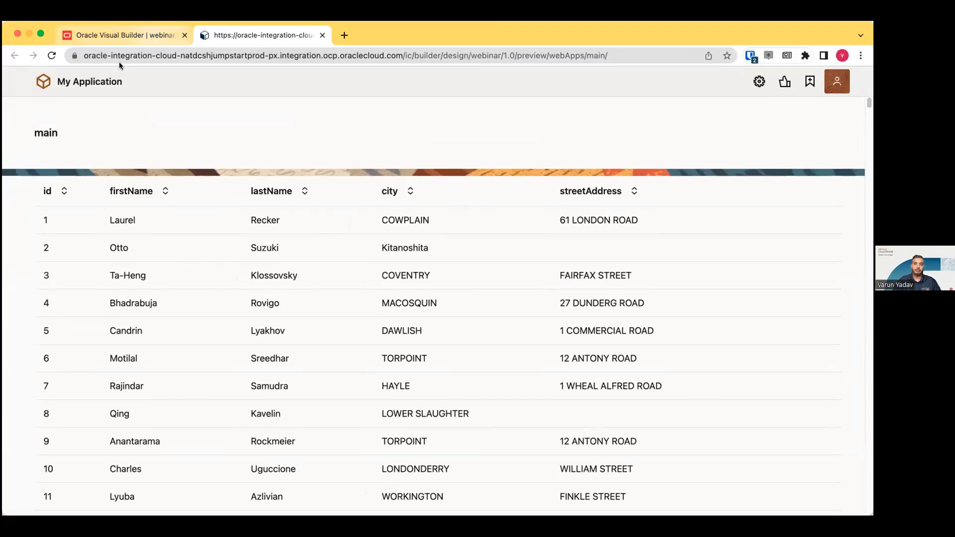
Return to the Visual Builder page designer and set the table's Style attribute to height:300px
click(119, 35)
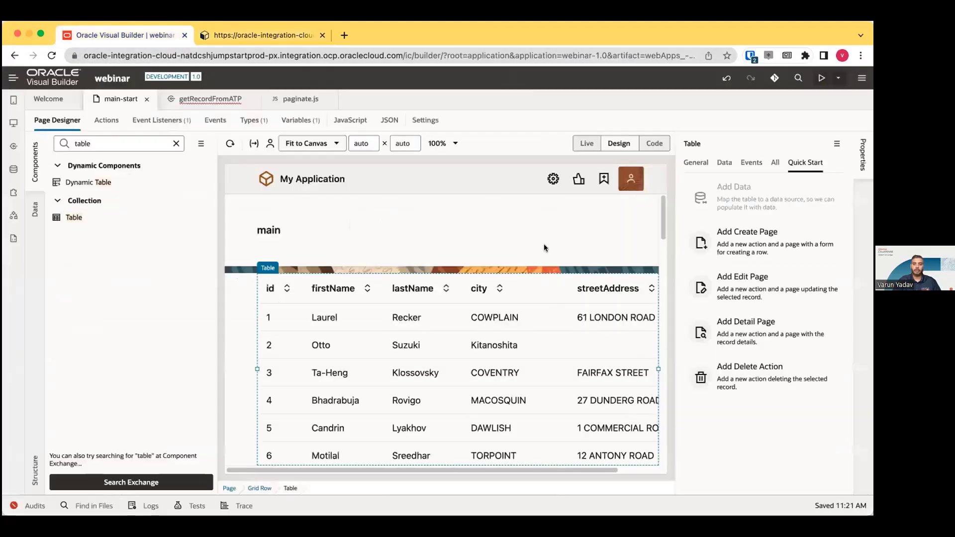
click(774, 162)
click(733, 185)
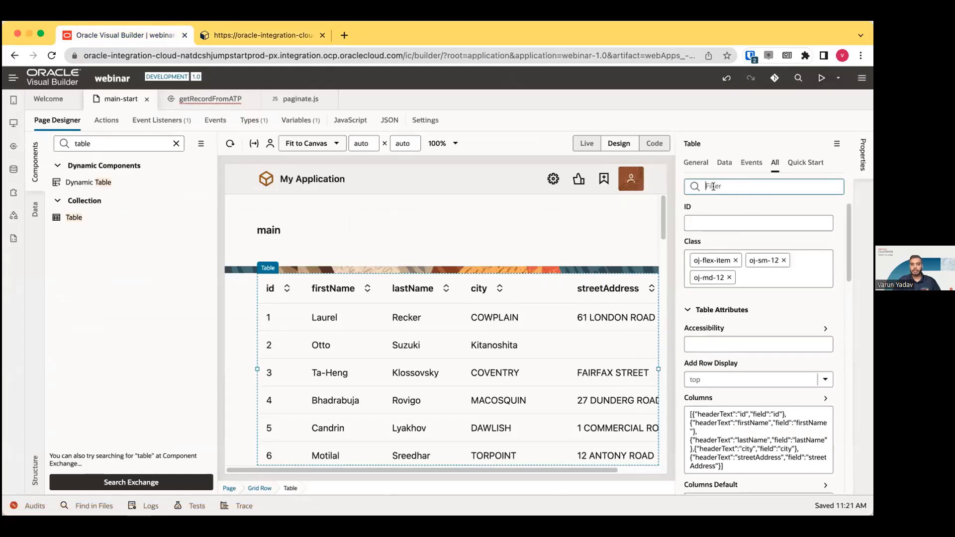
text(sty)
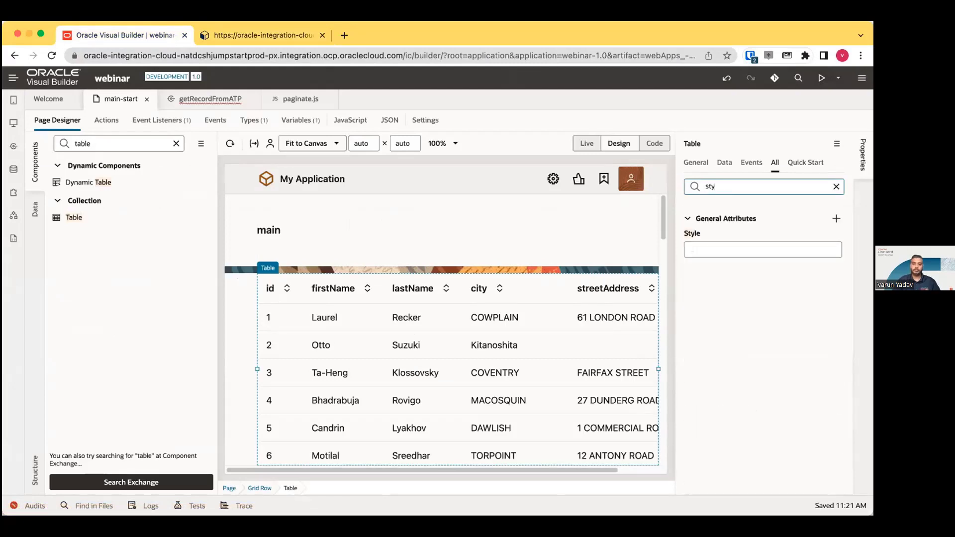
click(719, 249)
text(heigh)
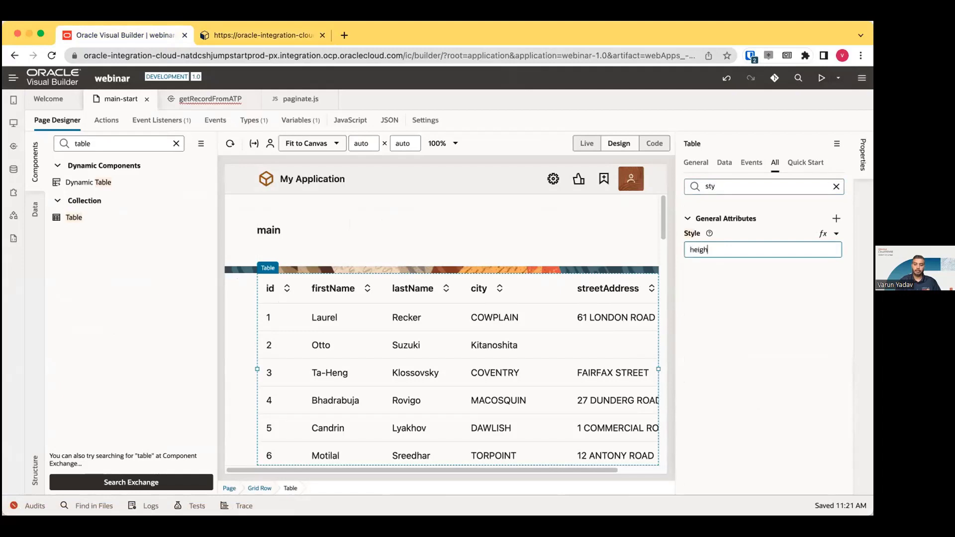
text(t:300px)
click(757, 293)
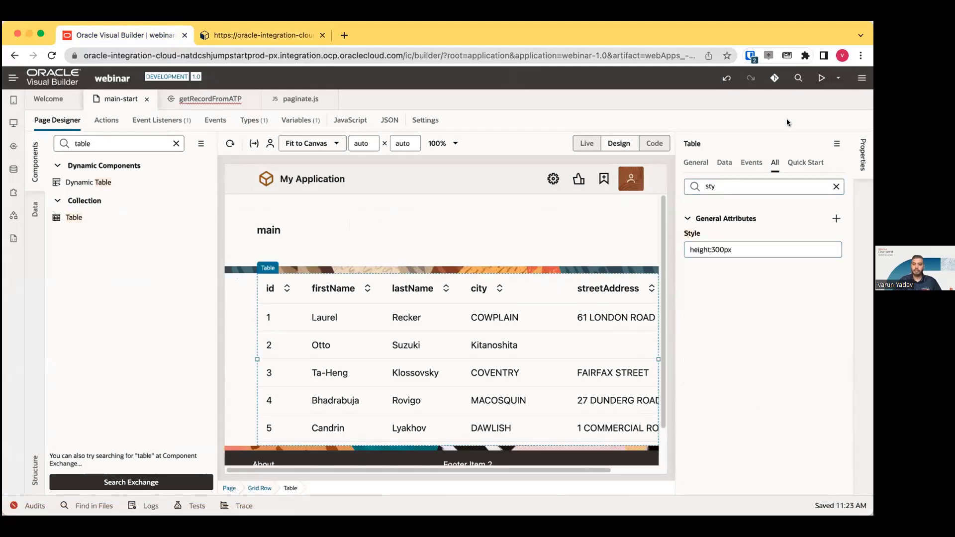
Preview the web app again and open the browser's network monitor on the running page
click(821, 78)
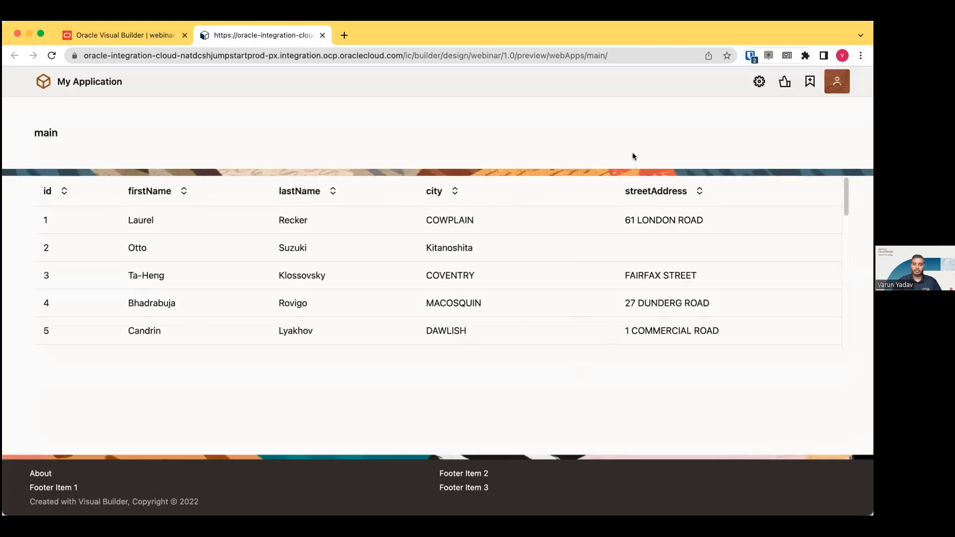
right_click(609, 131)
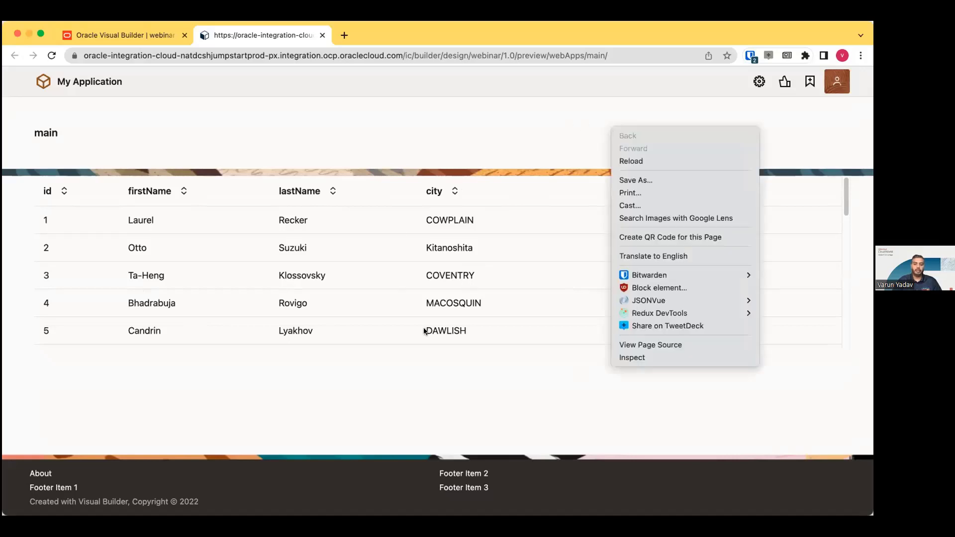
click(628, 358)
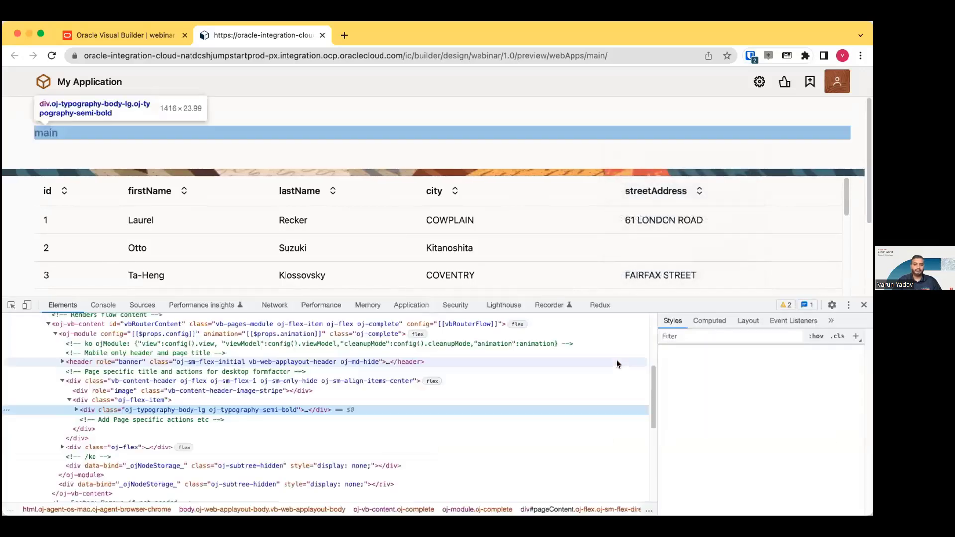
click(273, 305)
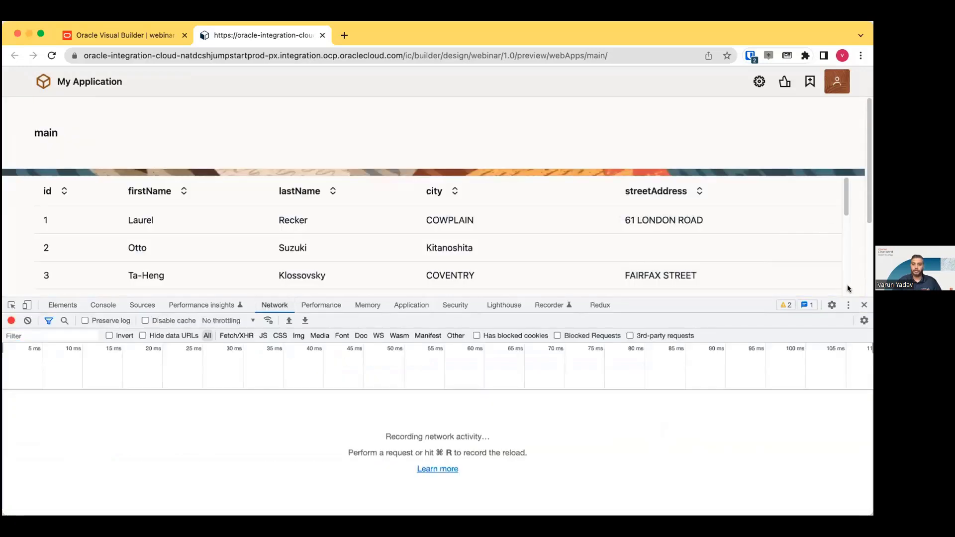
Load more rows in the customer table and inspect the response of the getRecordsFromATP request with limit=25 and offset=25
scroll(799, 209, down, 6)
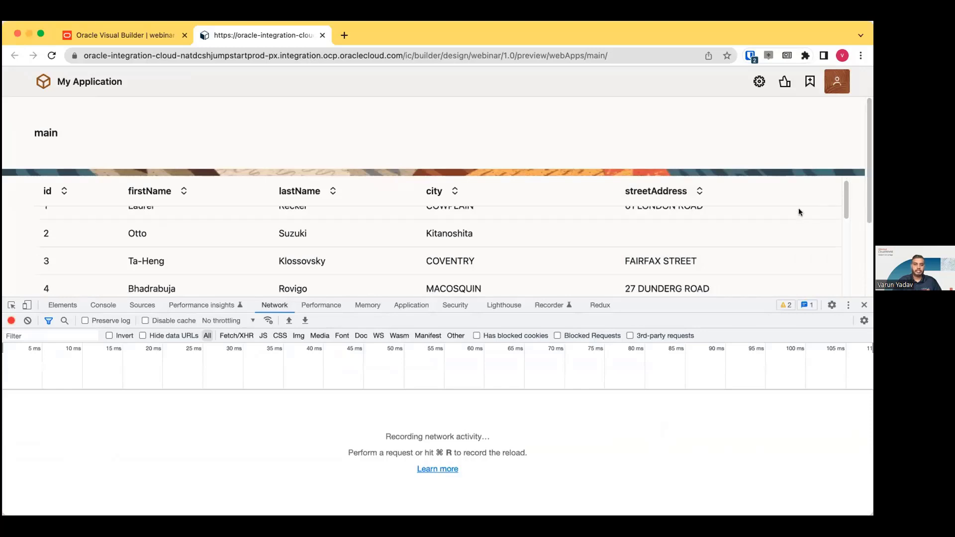
scroll(799, 212, down, 4)
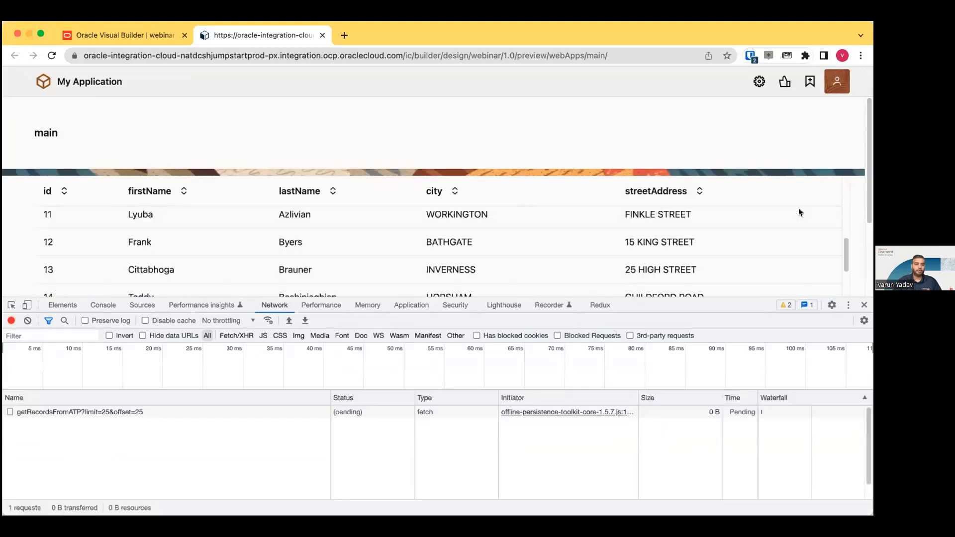
click(100, 412)
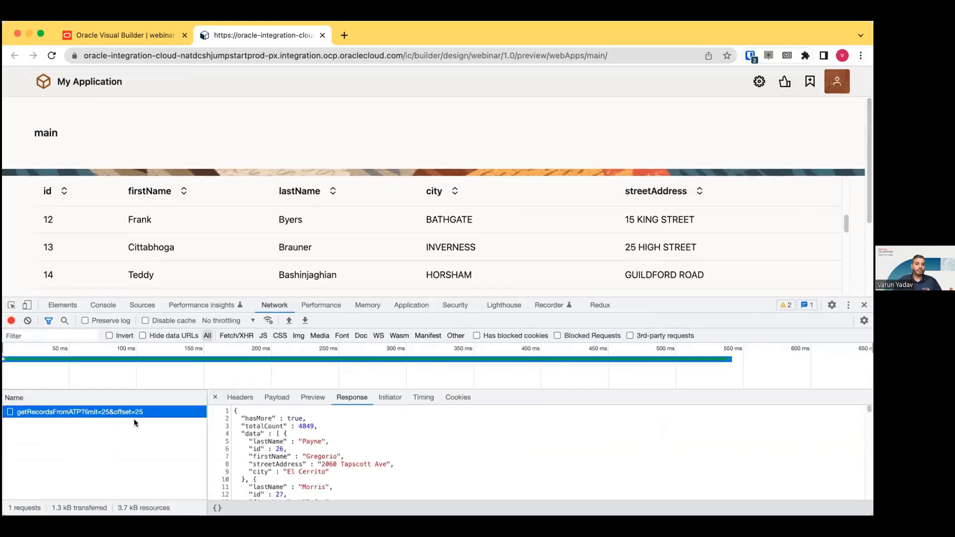
Browse further down the customer table and examine how the offset changes in each getRecordsFromATP request
scroll(678, 250, down, 7)
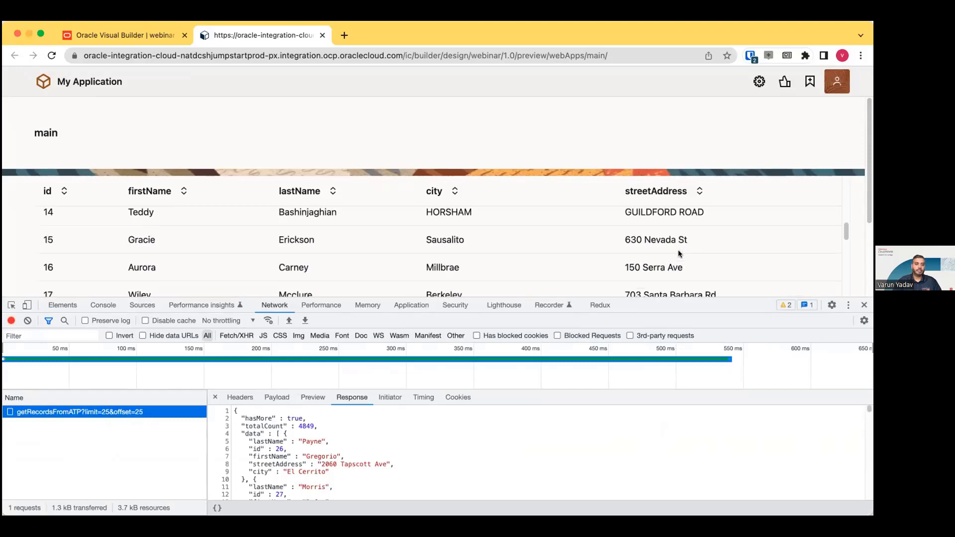
scroll(678, 253, down, 10)
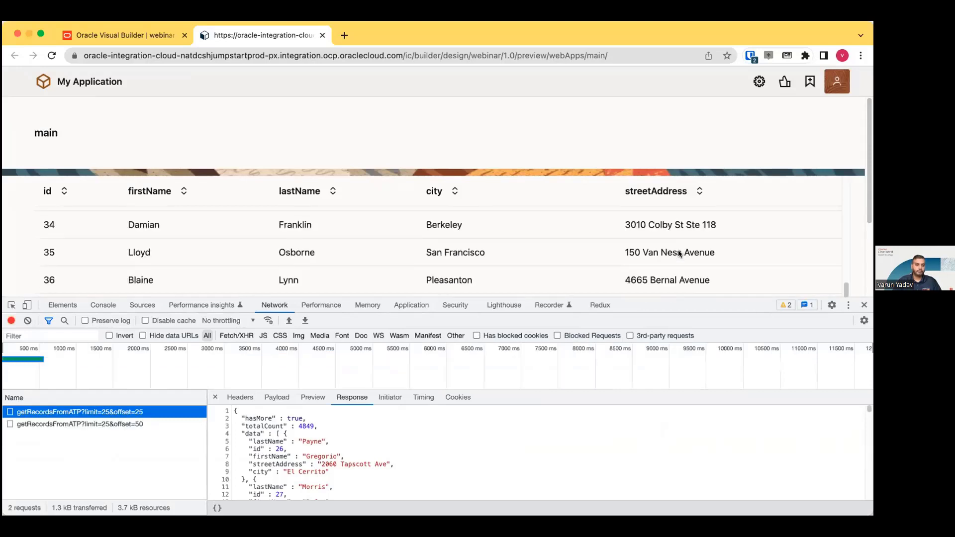
scroll(243, 245, down, 3)
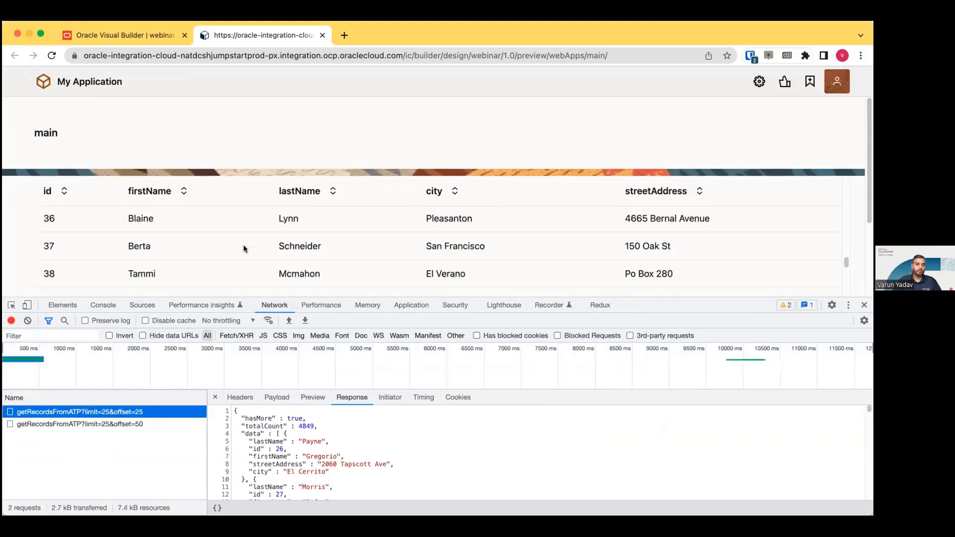
scroll(264, 238, down, 10)
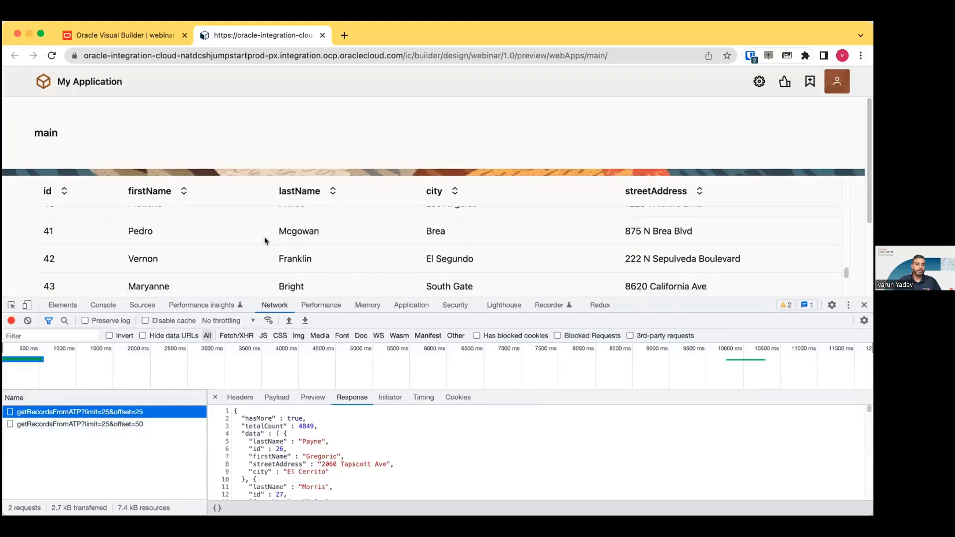
scroll(271, 243, down, 15)
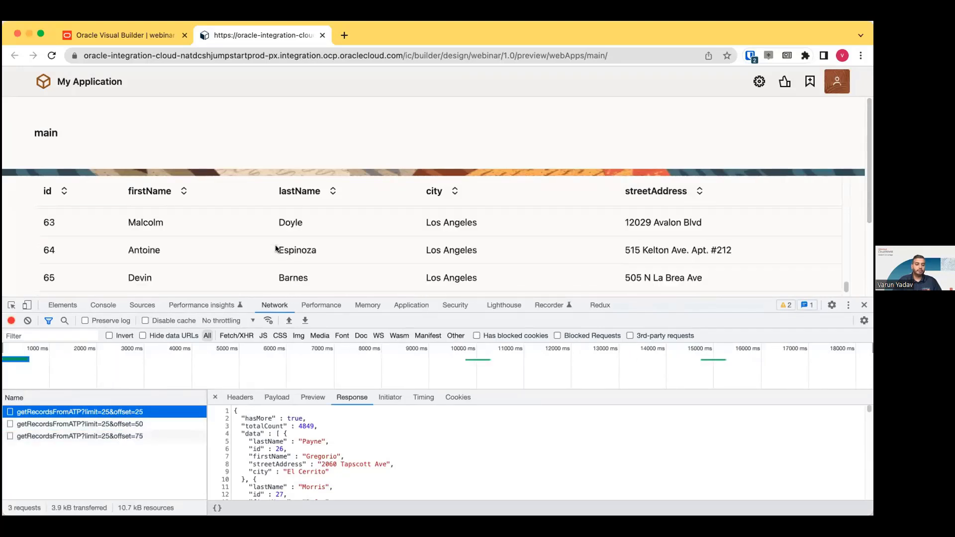
scroll(277, 248, down, 10)
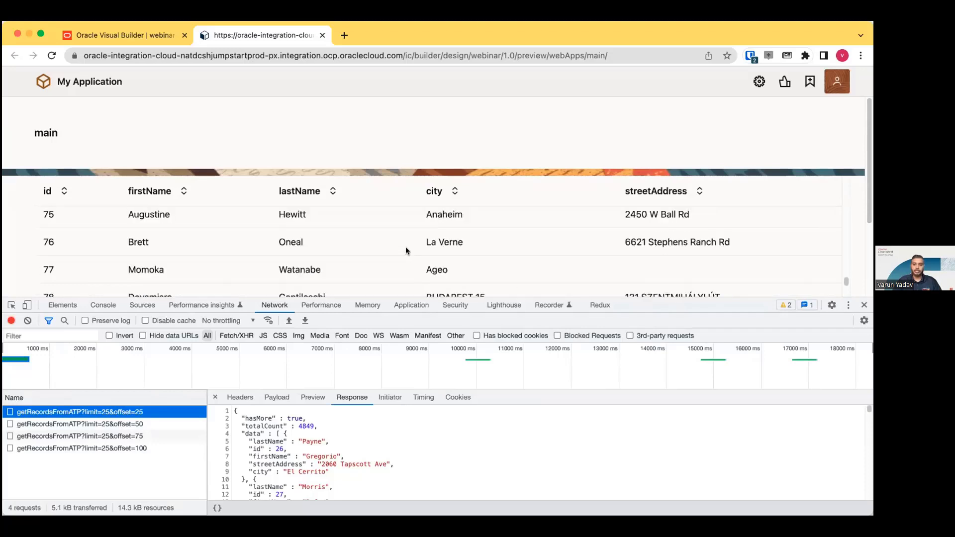
scroll(403, 250, down, 8)
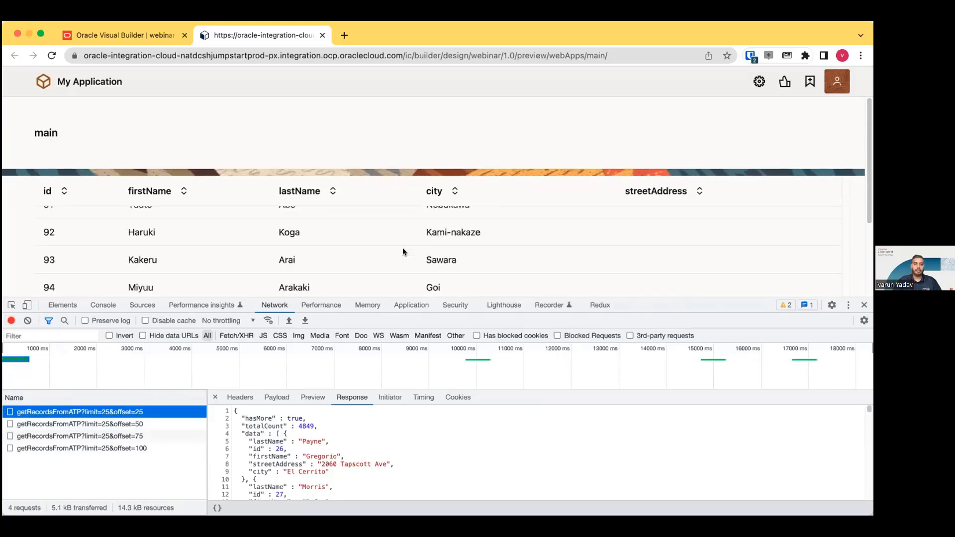
scroll(404, 251, down, 12)
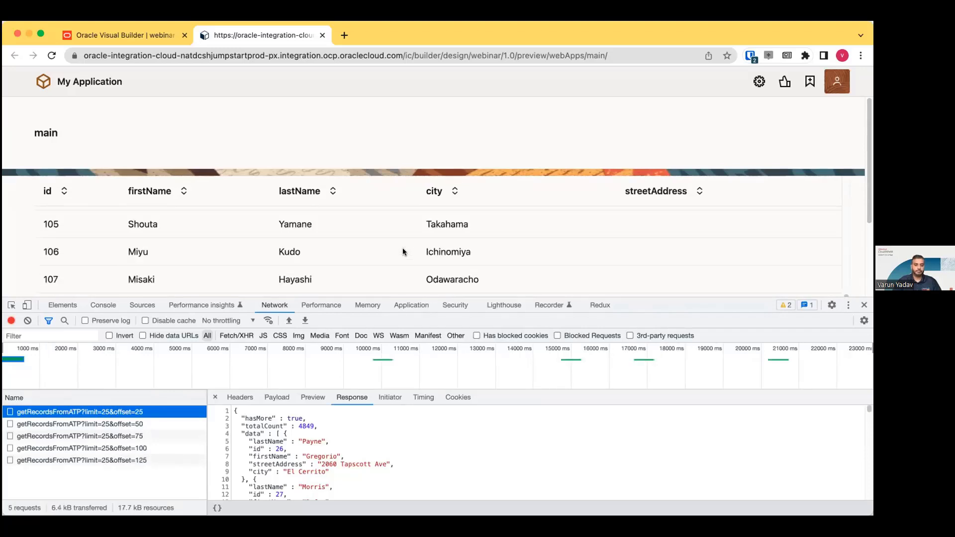
Close the developer tools after checking the network requests and return to the Visual Builder designer
click(865, 305)
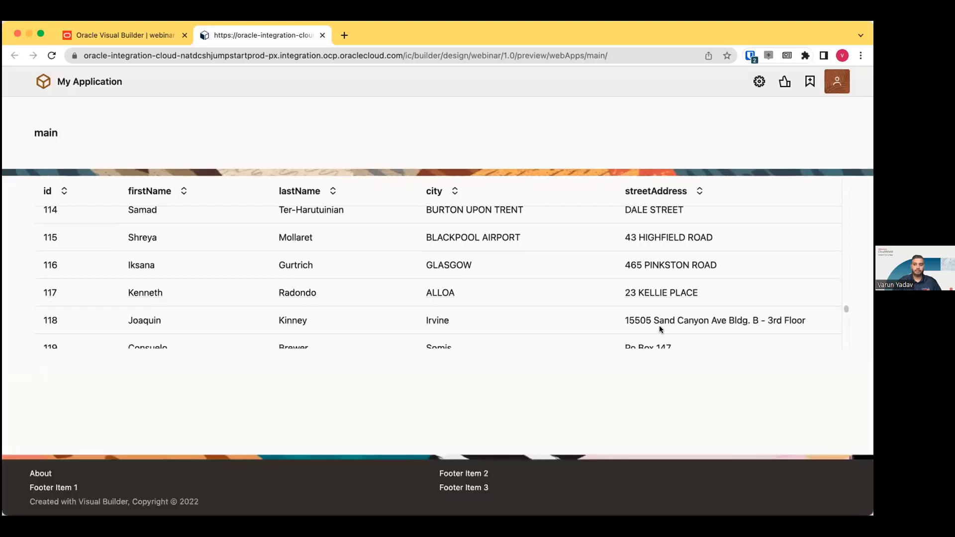
scroll(184, 192, down, 4)
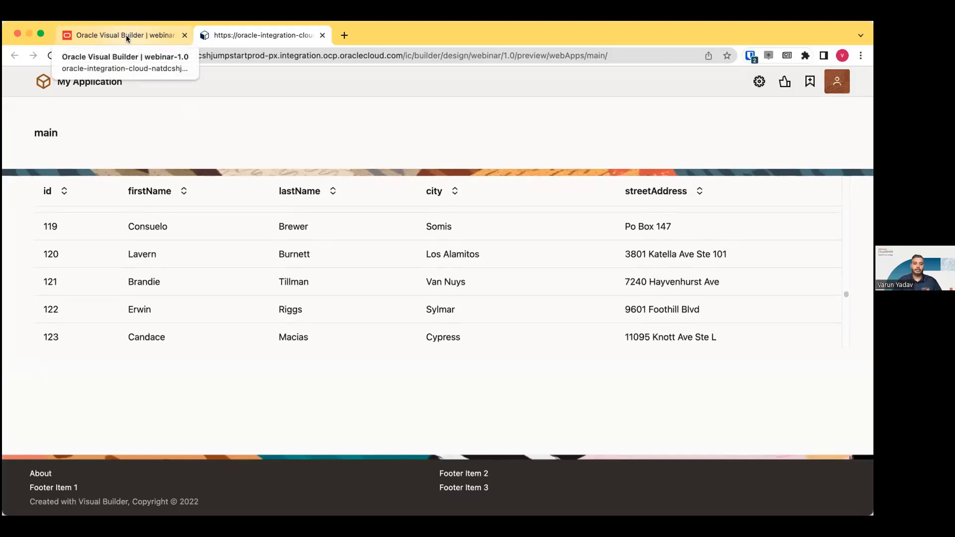
click(126, 35)
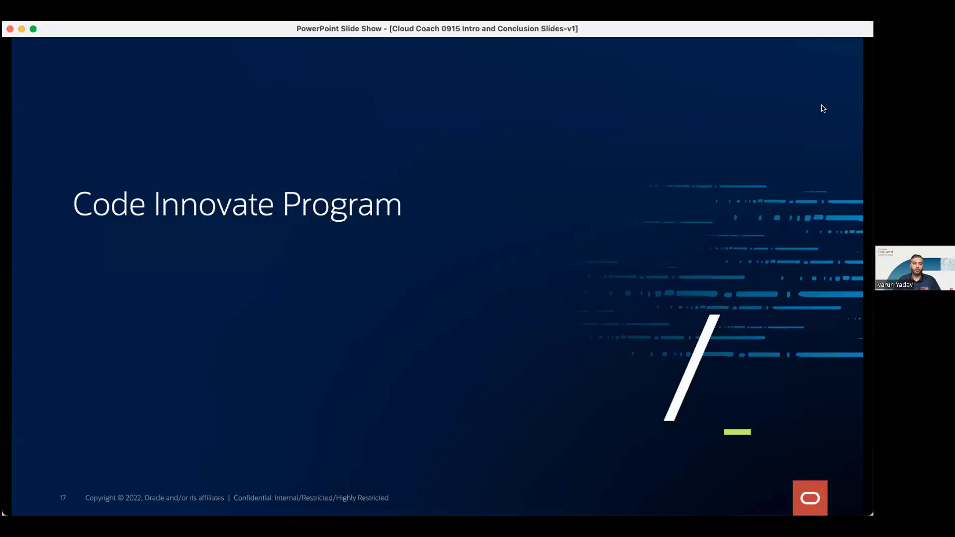
key(Right)
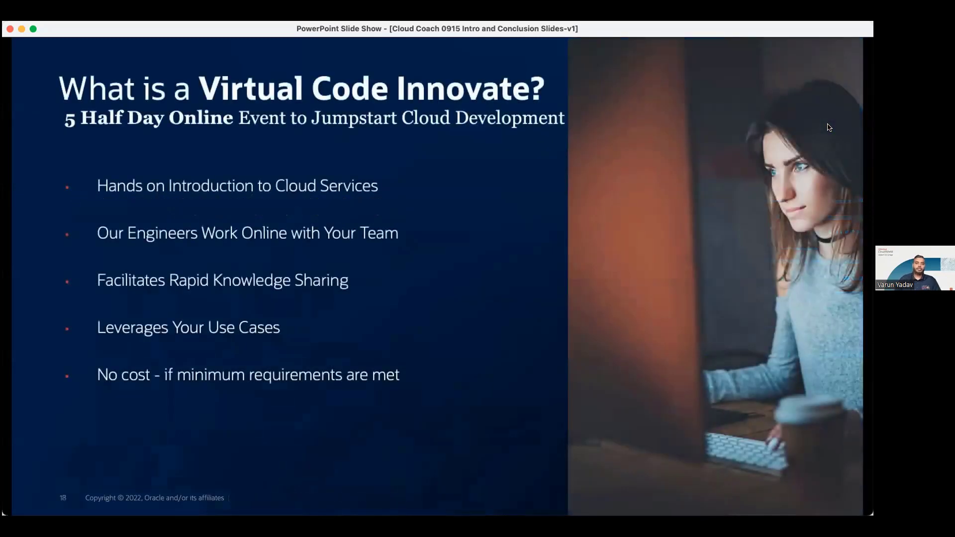